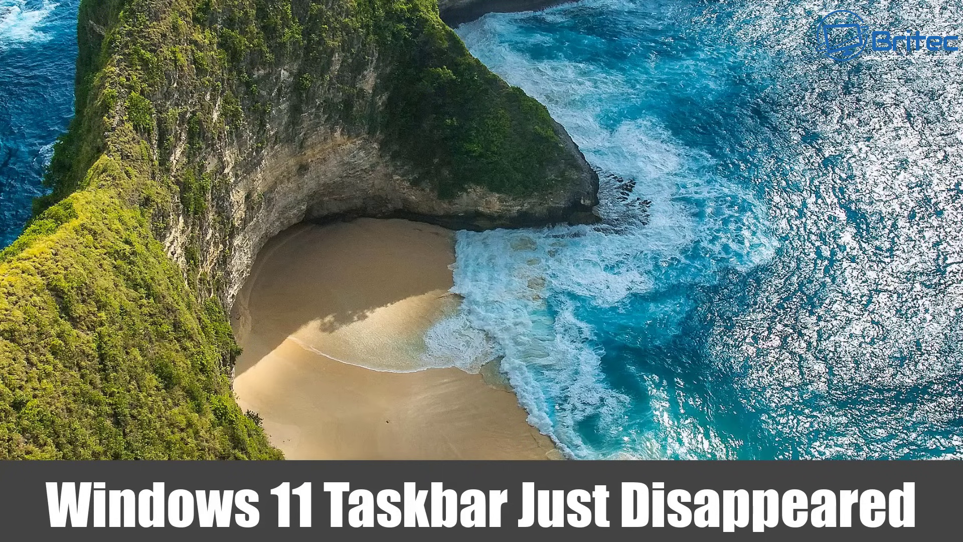
Step: Open Task Manager with Ctrl+Shift+Esc and restart the Windows Explorer process
key("ctrl+shift+Escape")
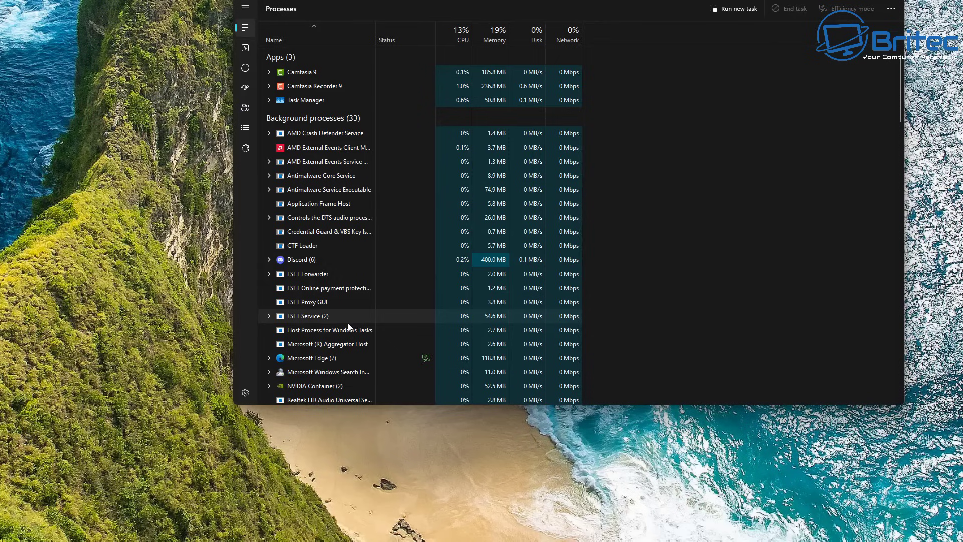
scroll(325, 372, "down", 3)
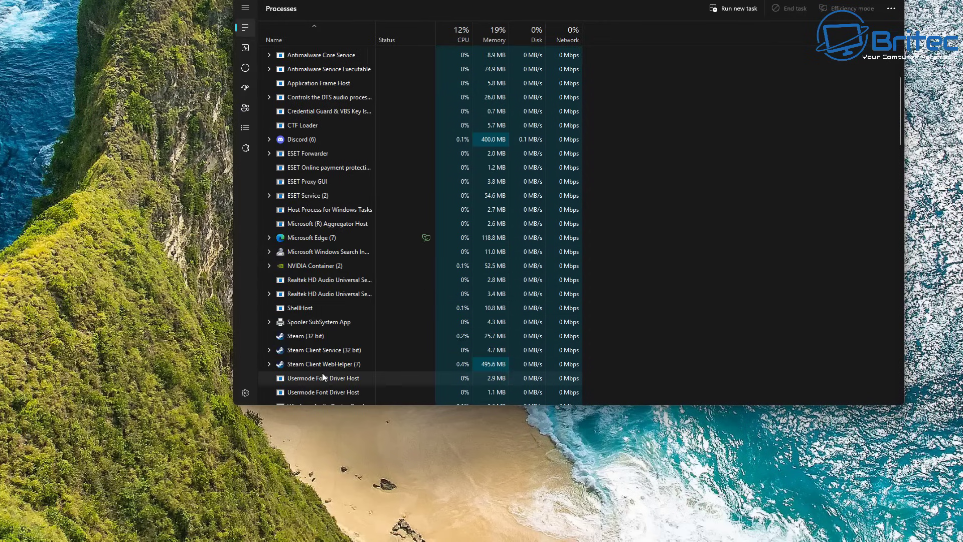
scroll(323, 377, "down", 8)
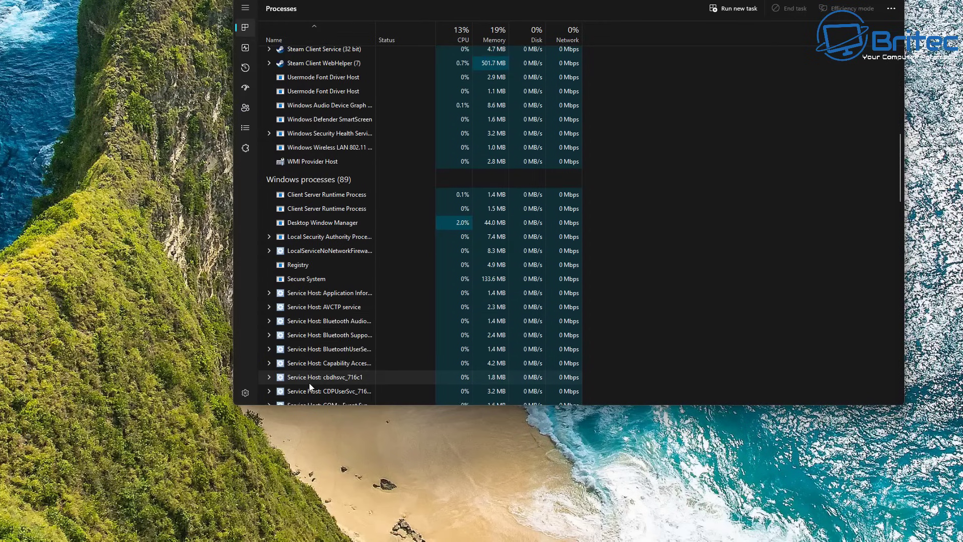
scroll(309, 386, "down", 2)
scroll(891, 236, "down", 1)
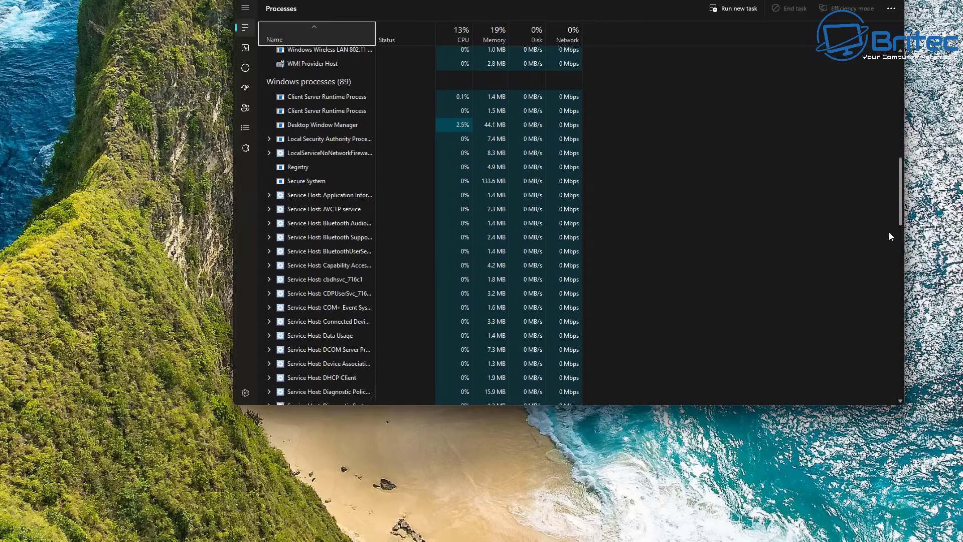
scroll(889, 232, "down", 15)
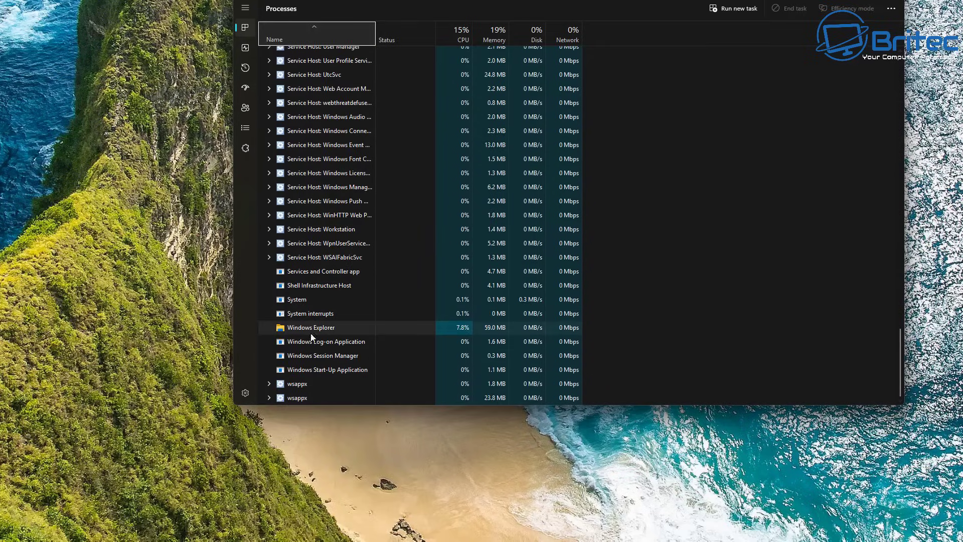
right_click(300, 330)
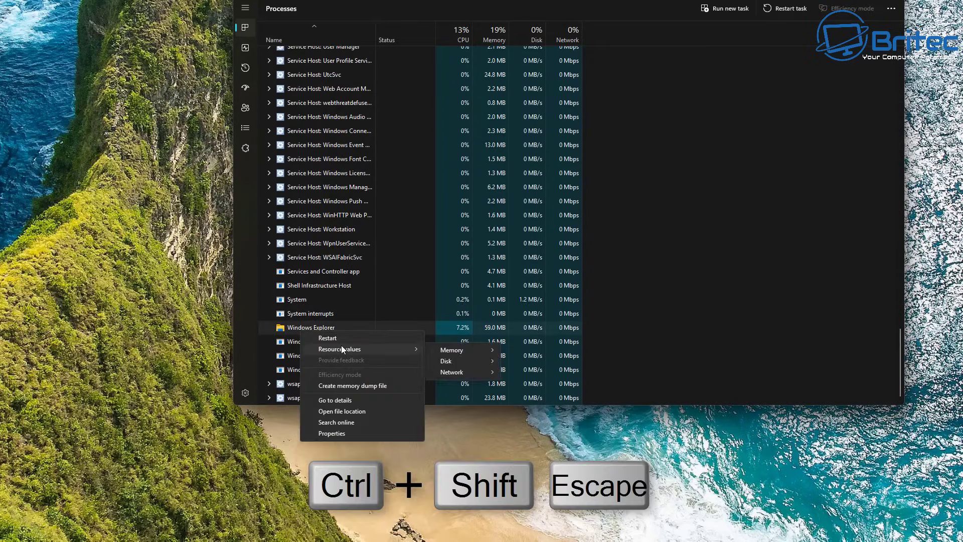
left_click(330, 338)
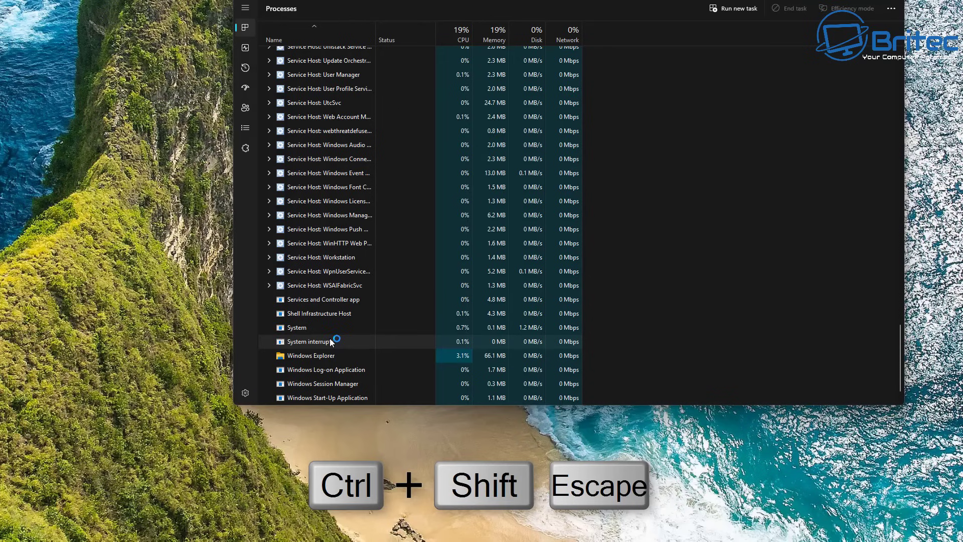
Step: Restart Windows Explorer a second time, then close Task Manager
right_click(311, 358)
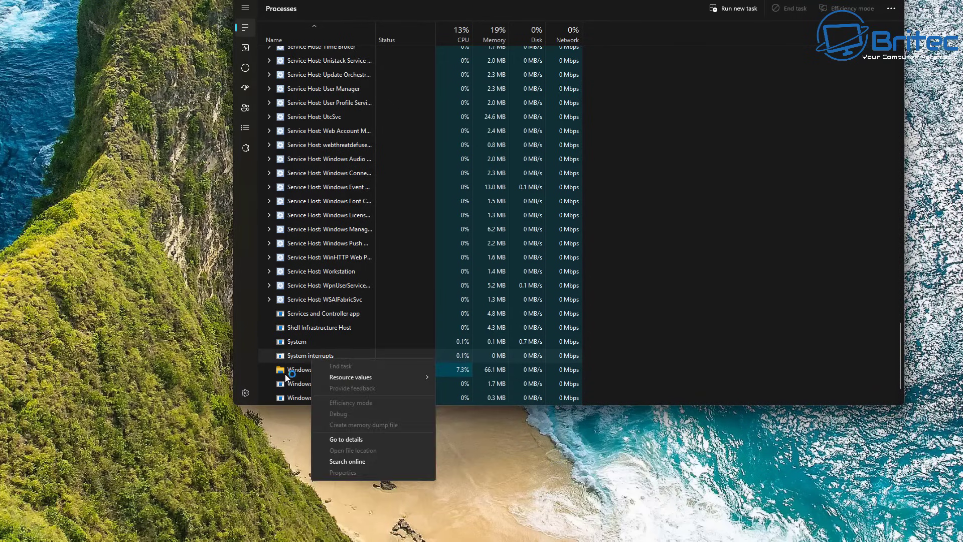
right_click(286, 374)
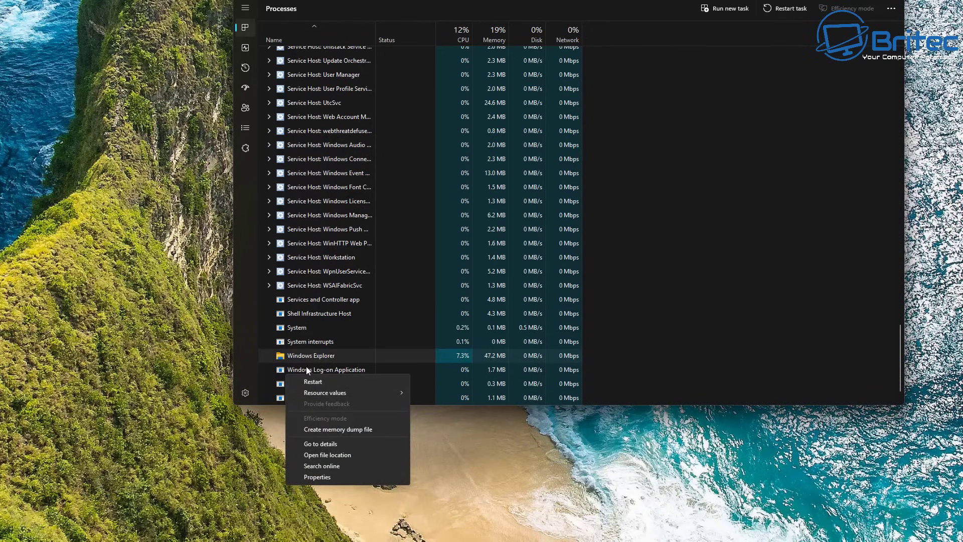
left_click(320, 384)
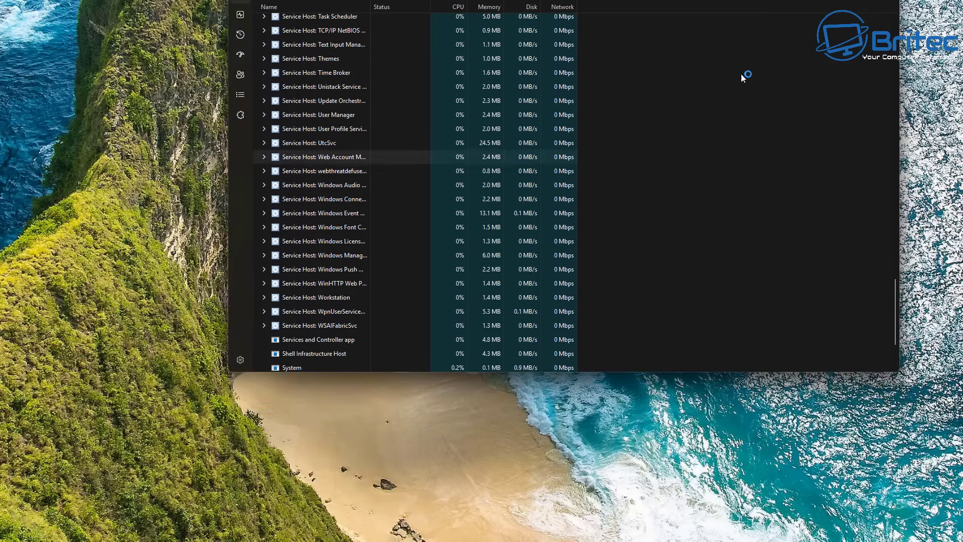
key("alt+F4")
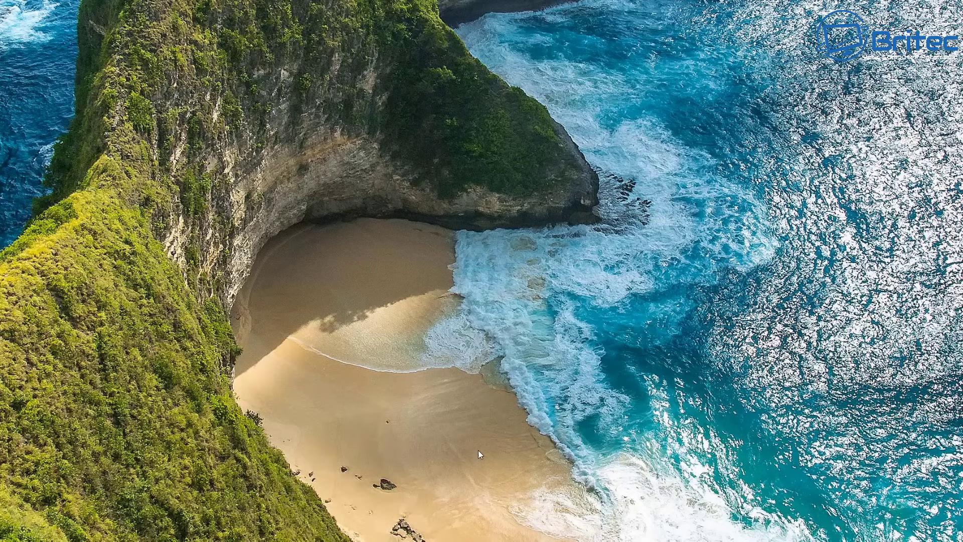
Step: Open Personalise from the desktop menu and shift the Settings window slightly left
right_click(504, 190)
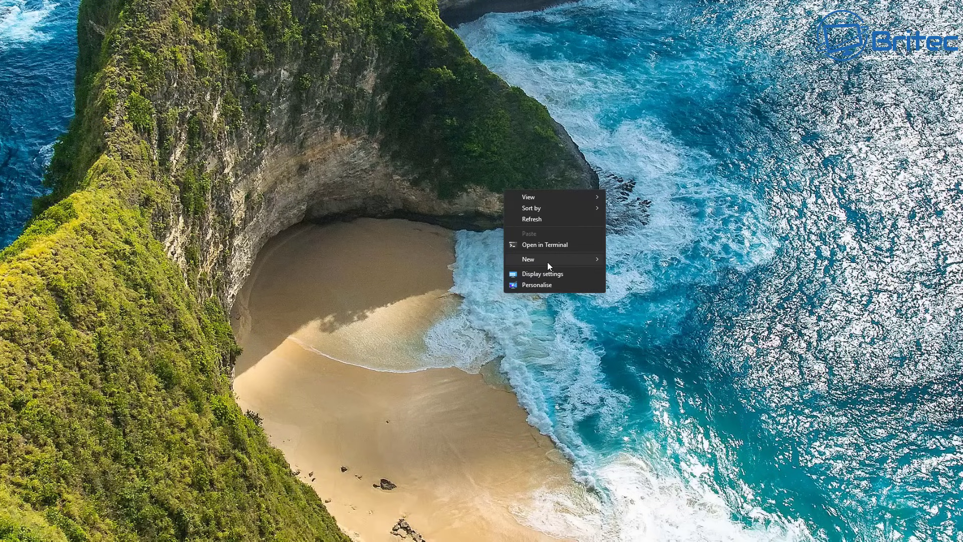
left_click(530, 286)
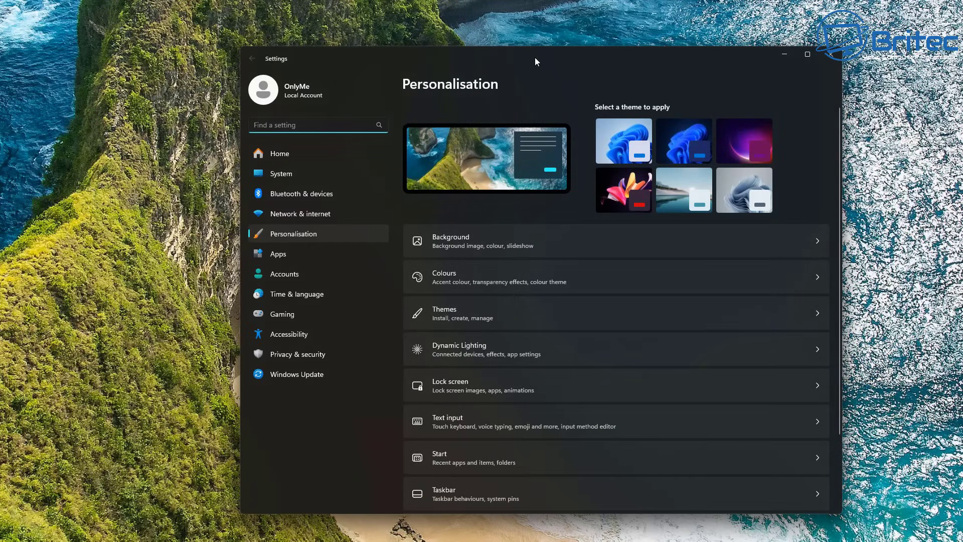
left_click_drag(566, 65, 512, 77)
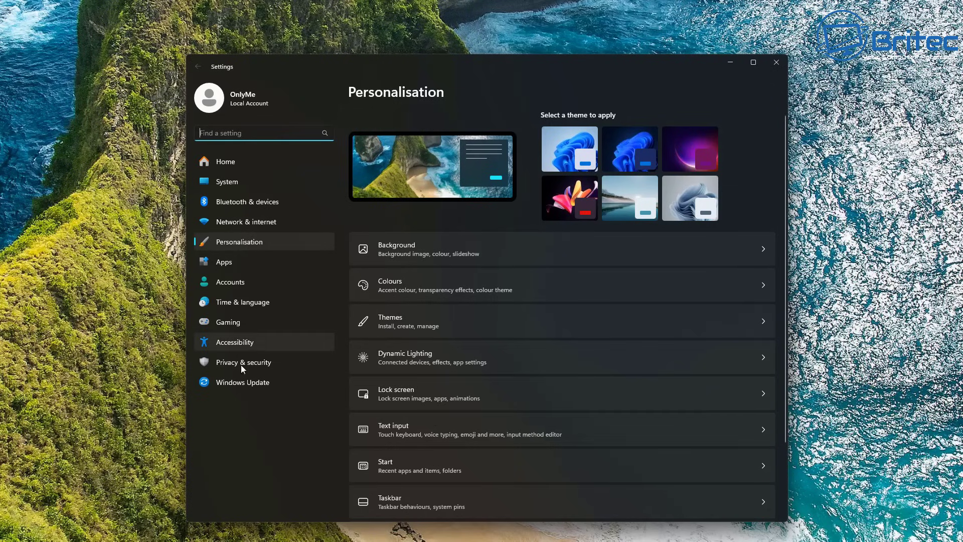
Step: Go to Windows Update, then Update history, then Uninstall updates to list the five installed updates
left_click(238, 383)
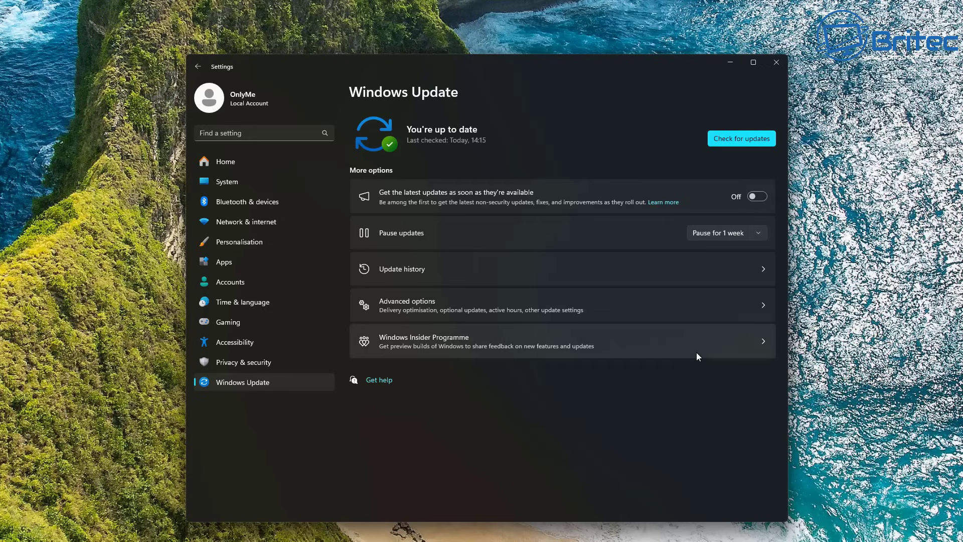
left_click(476, 268)
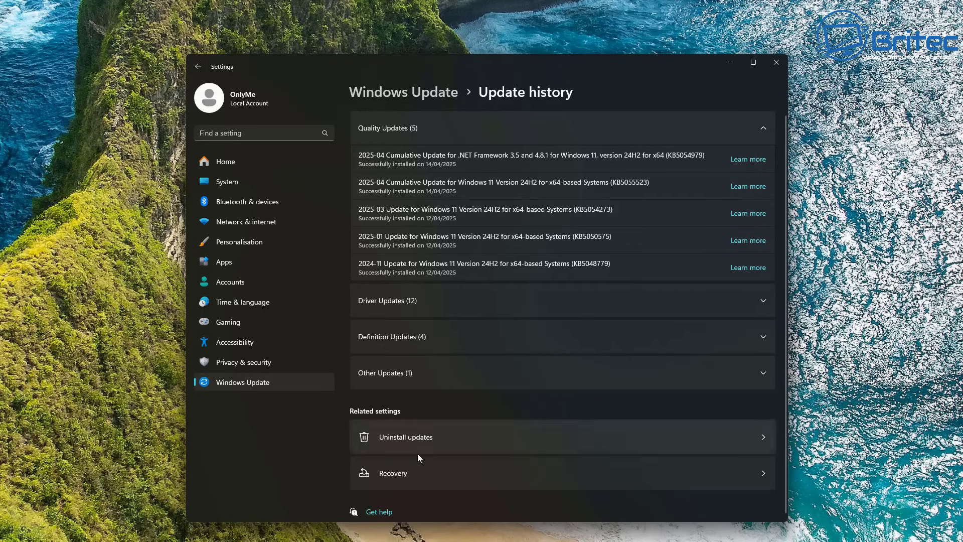
left_click(428, 436)
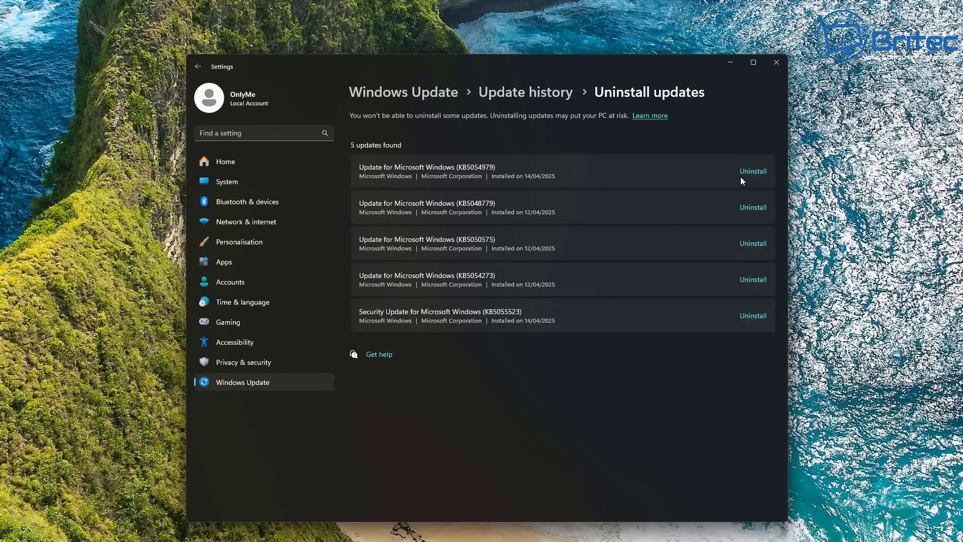
Step: Uninstall updates KB5054979 and KB5055523, confirming each removal
left_click(755, 171)
left_click(730, 224)
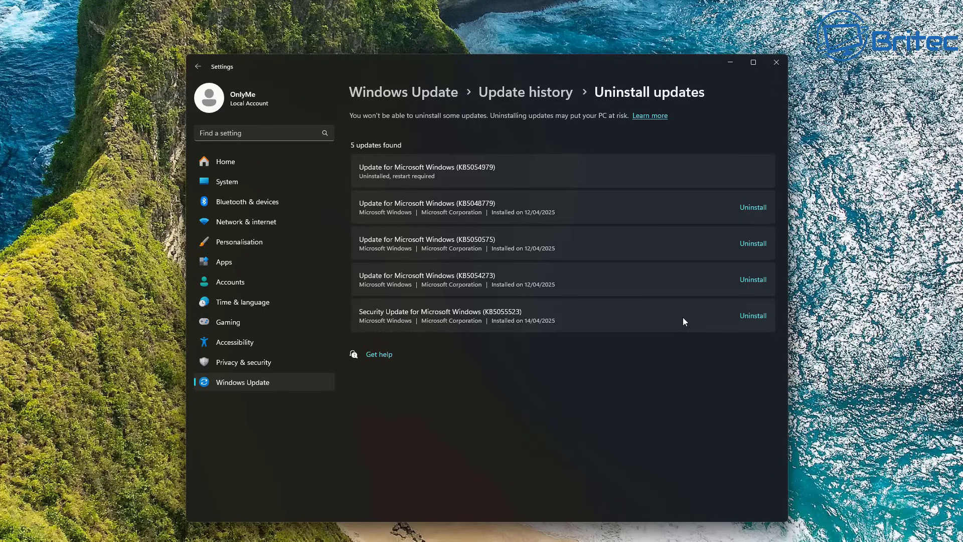
left_click(753, 316)
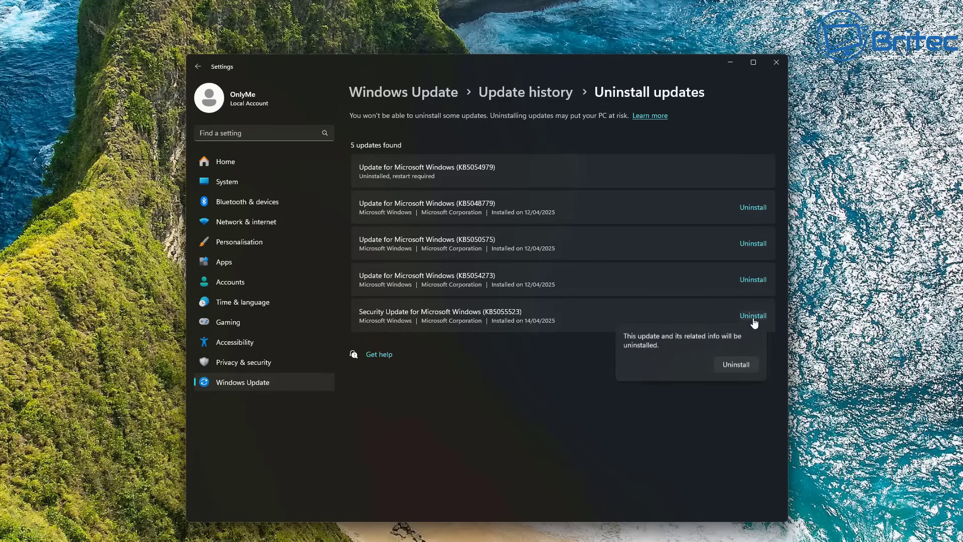
left_click(735, 365)
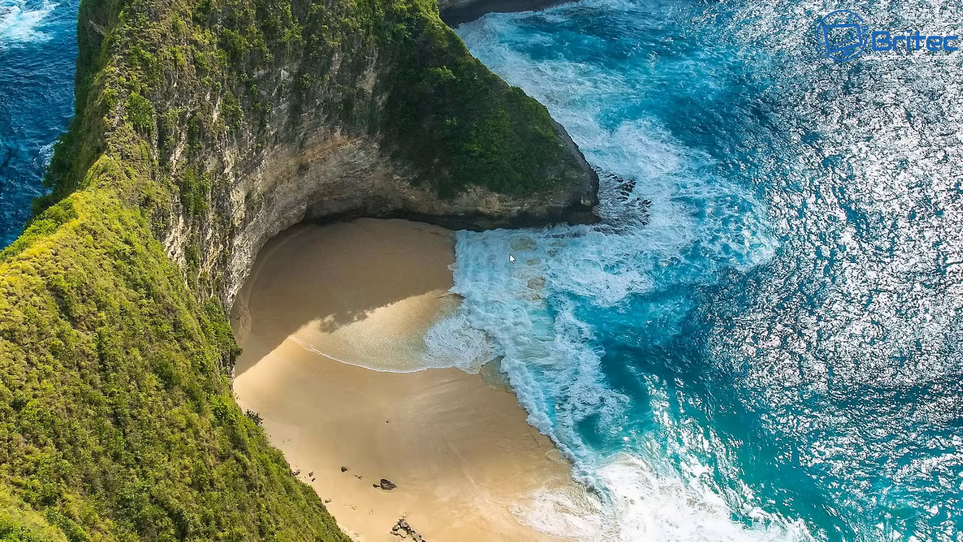
Step: Open Taskbar settings under Personalisation and turn off automatically hiding the taskbar
right_click(509, 258)
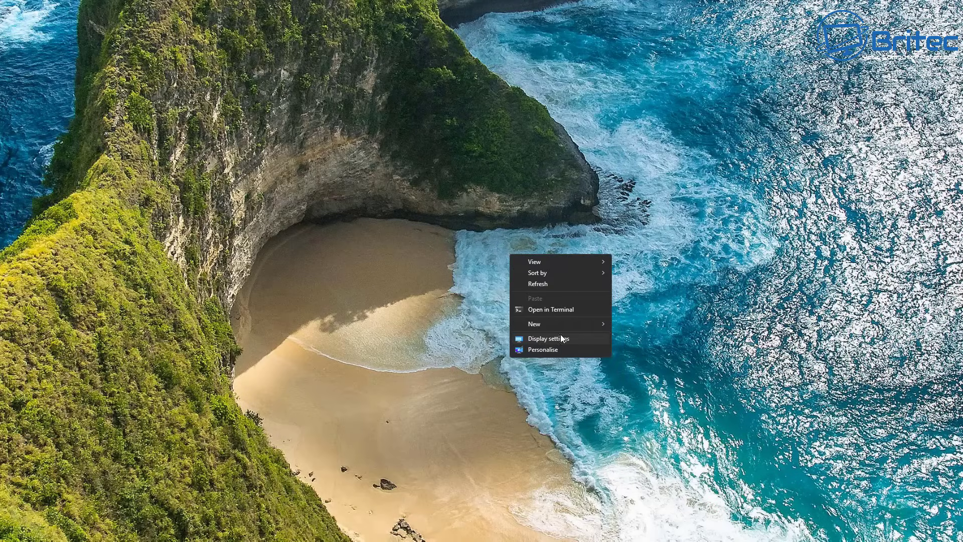
left_click(559, 348)
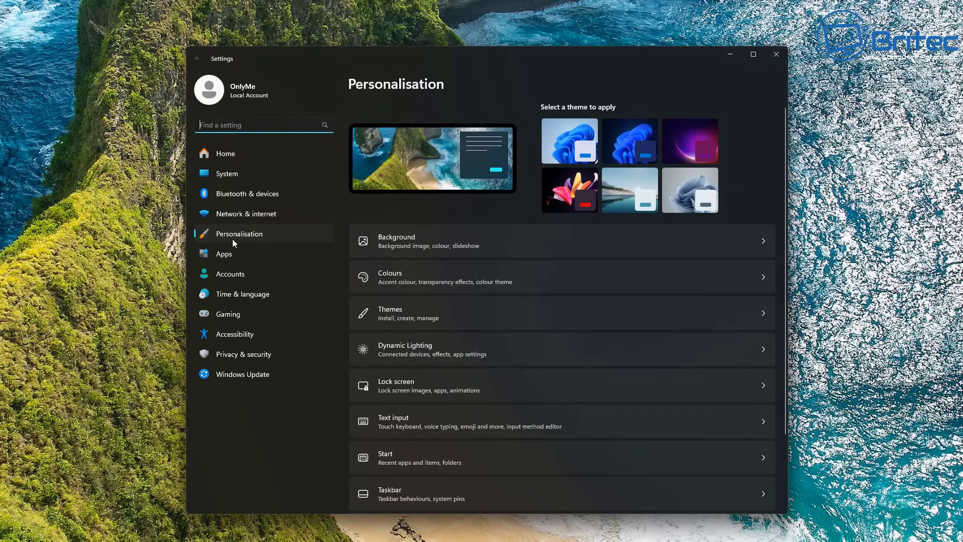
scroll(496, 391, "down", 3)
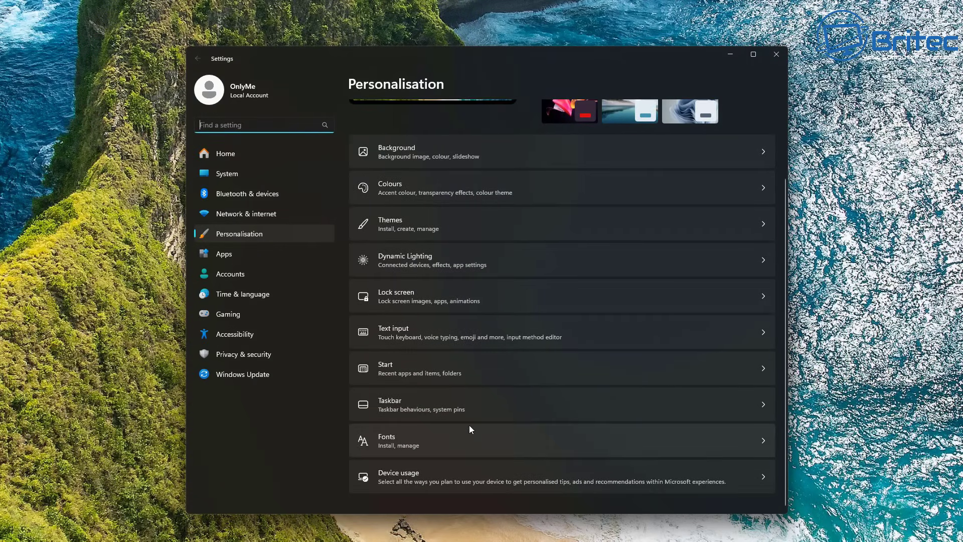
left_click(438, 414)
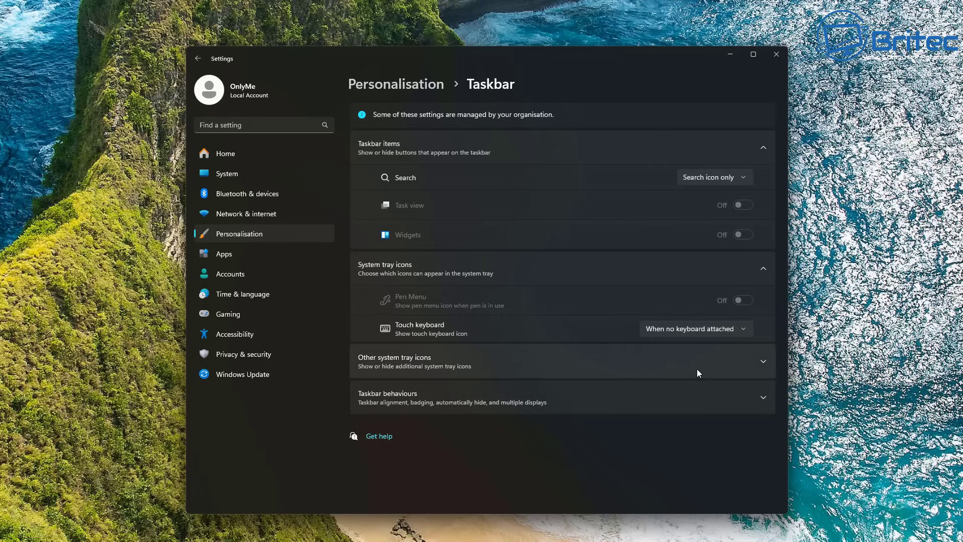
left_click(759, 397)
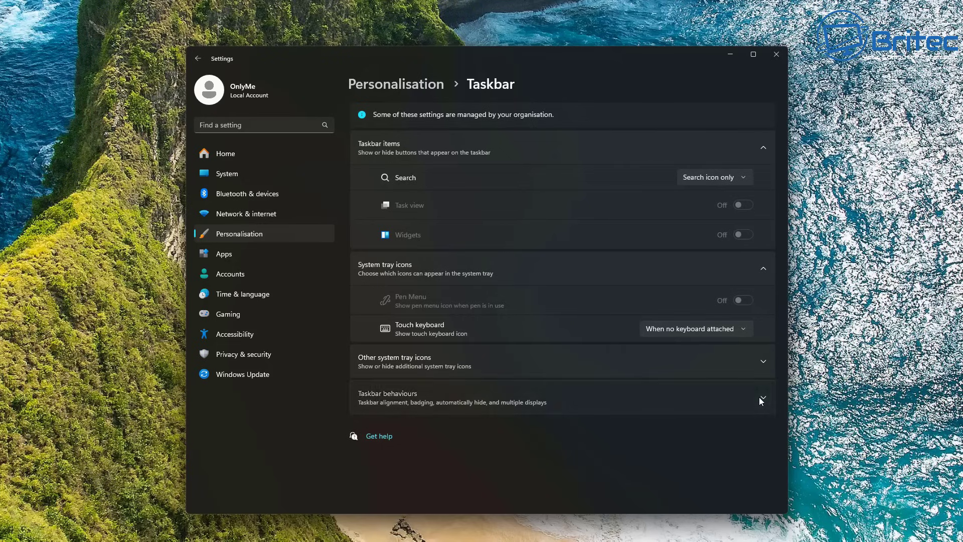
scroll(759, 397, "down", 3)
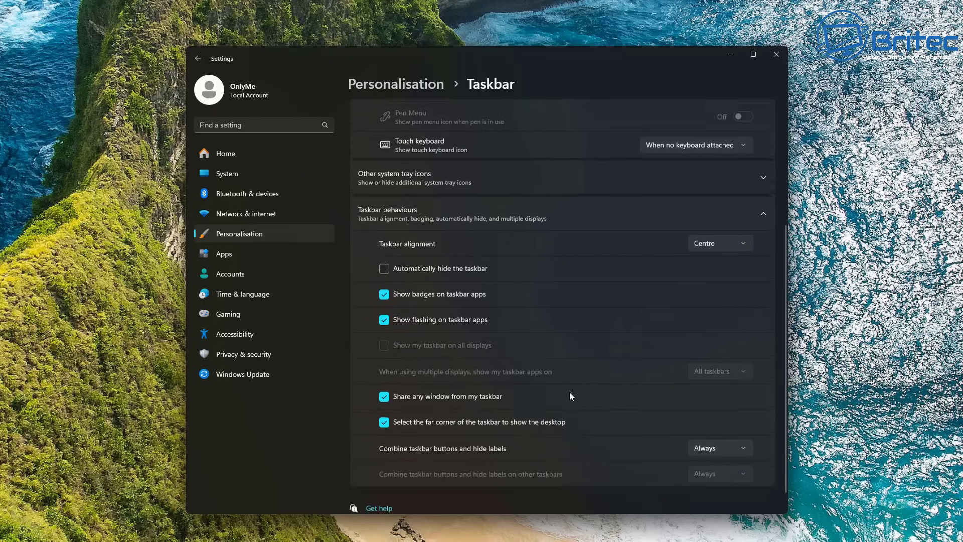
left_click(383, 267)
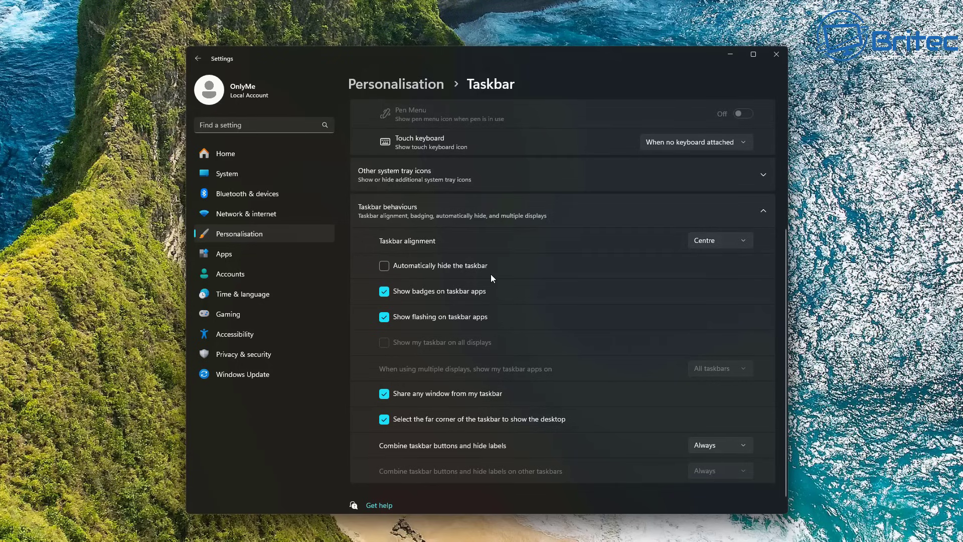
Step: Keep taskbar window sharing on and alignment at Centre, then close Settings
left_click(503, 398)
left_click(502, 396)
left_click(726, 243)
left_click(718, 224)
left_click(717, 239)
left_click(713, 261)
scroll(515, 380, "up", 4)
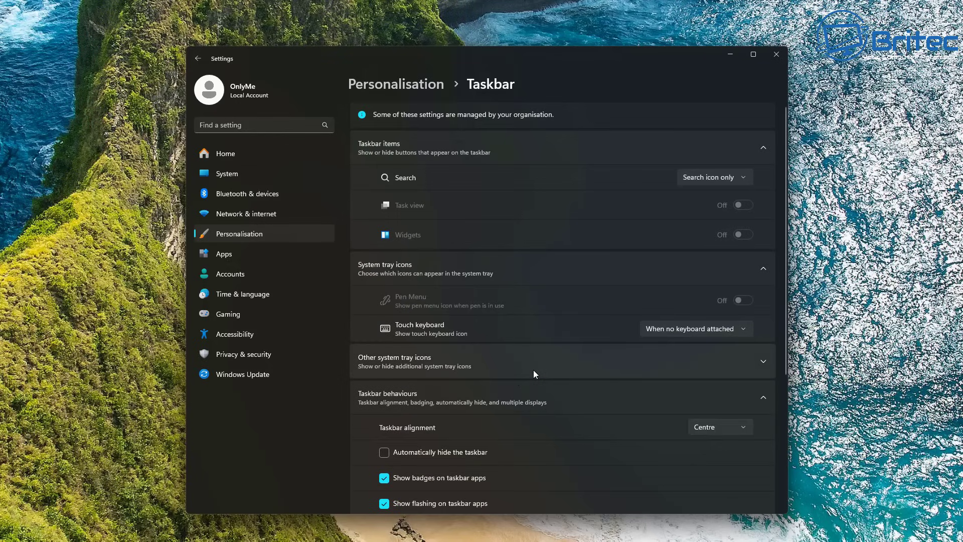
left_click(775, 55)
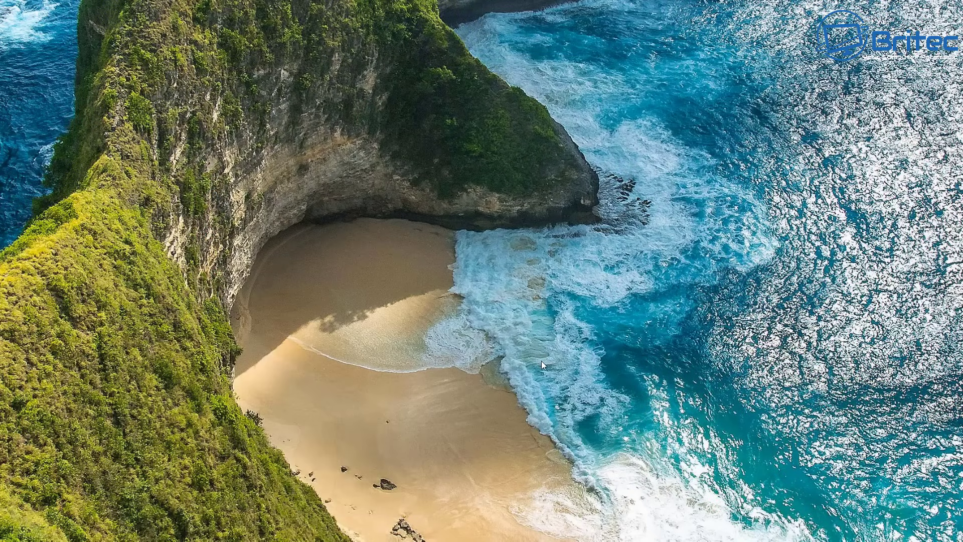
Step: Reopen Settings from the desktop's Personalise option and go to System > Display
right_click(473, 255)
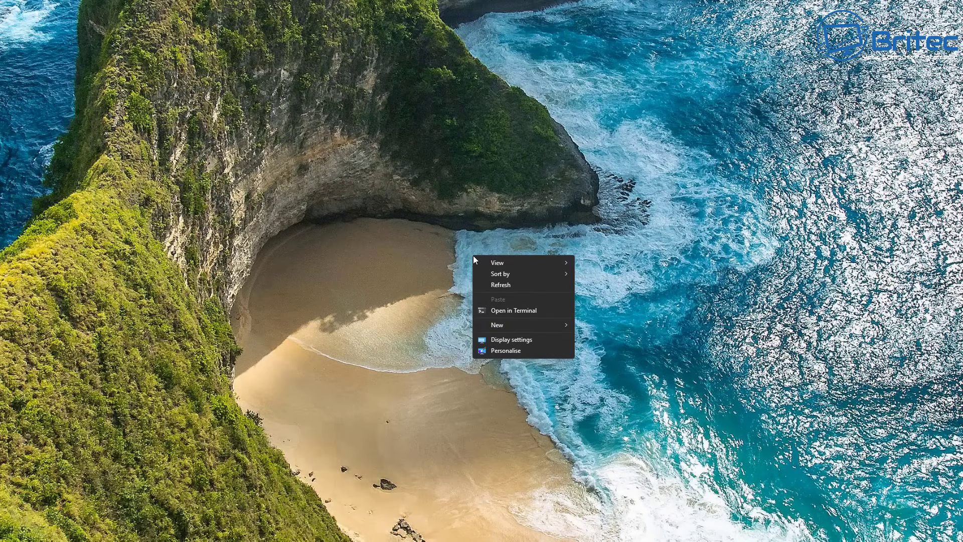
left_click(509, 351)
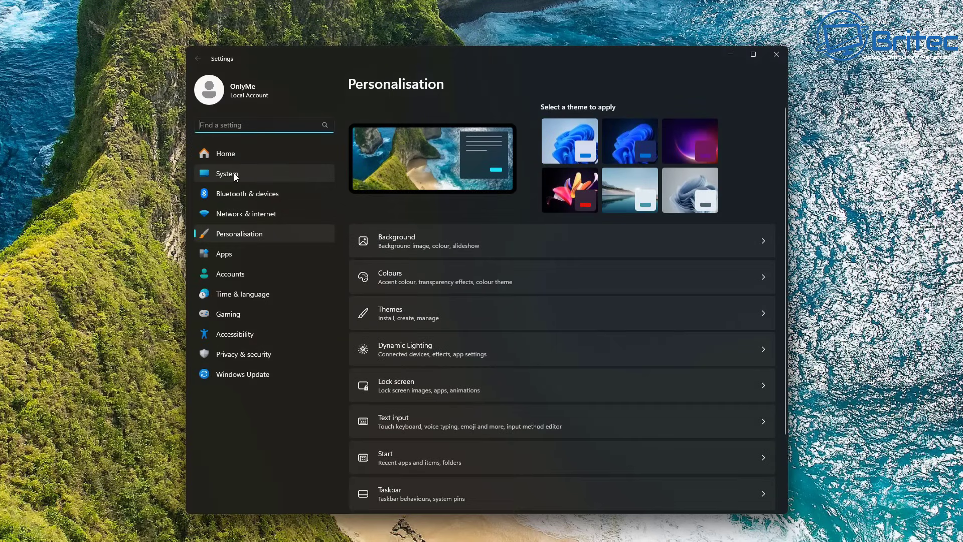
left_click(235, 177)
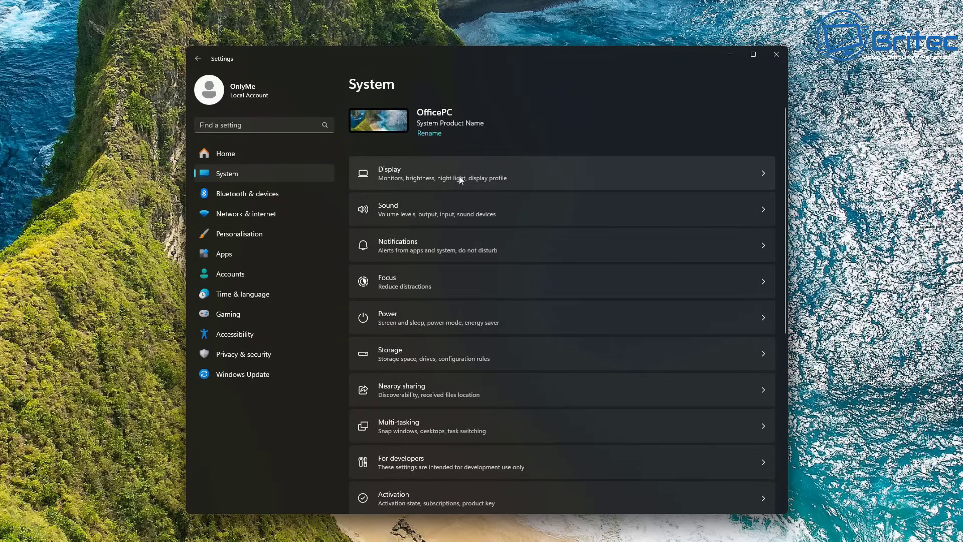
left_click(509, 178)
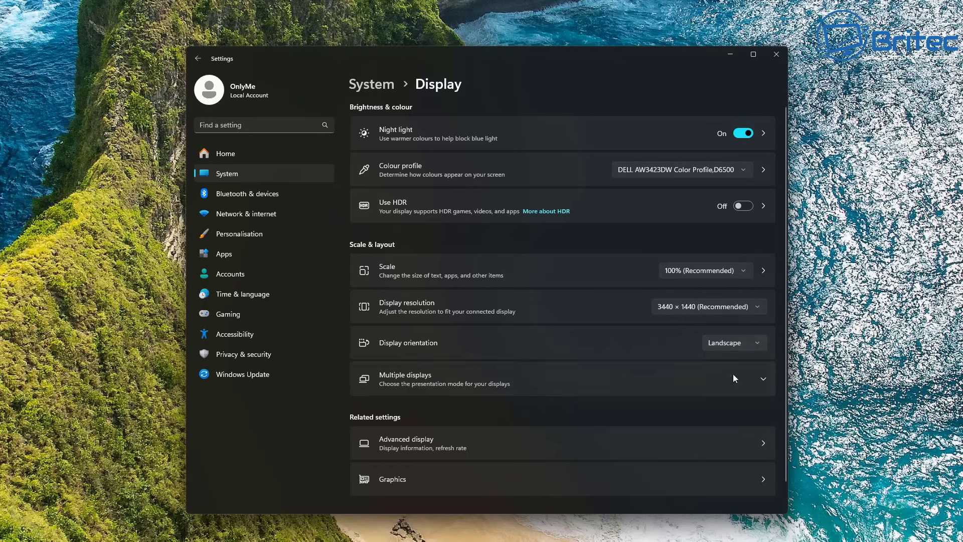
scroll(730, 381, "down", 1)
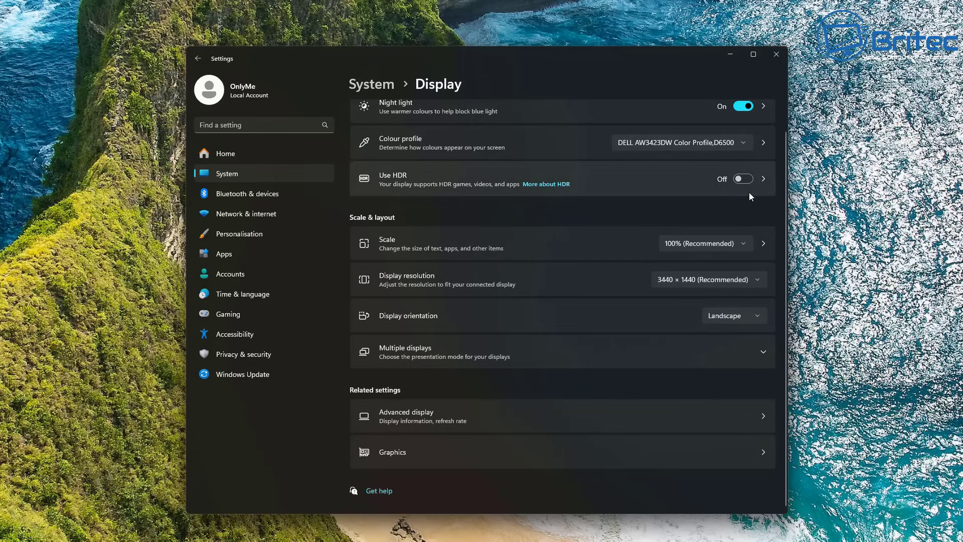
Step: Close Settings, run explorer.exe as an administrator task, and close the File Explorer window that opens
left_click(775, 61)
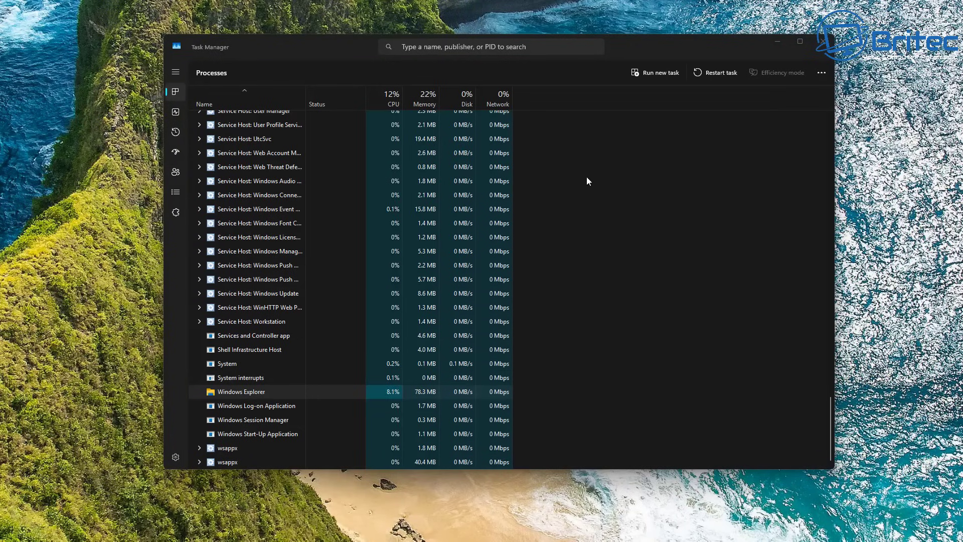
left_click(658, 75)
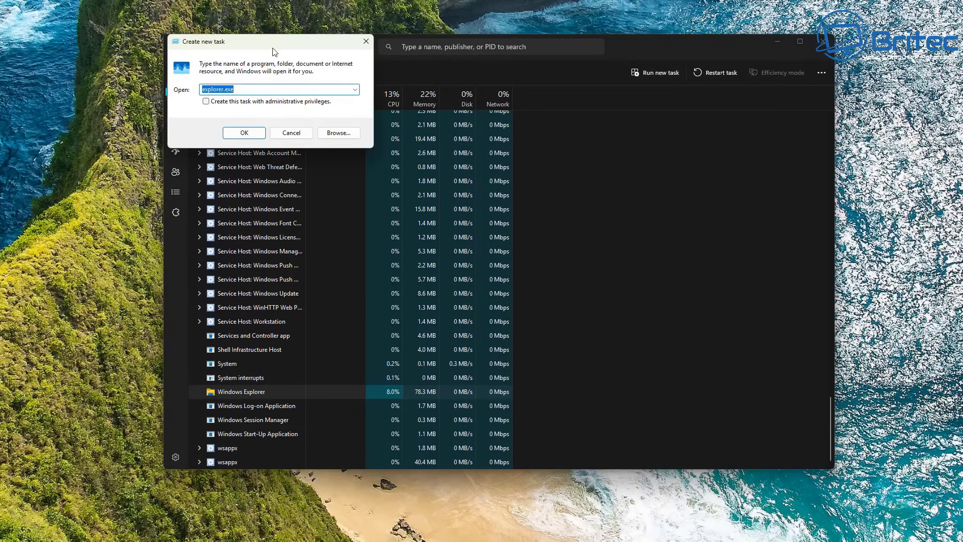
left_click_drag(273, 47, 483, 217)
left_click(450, 253)
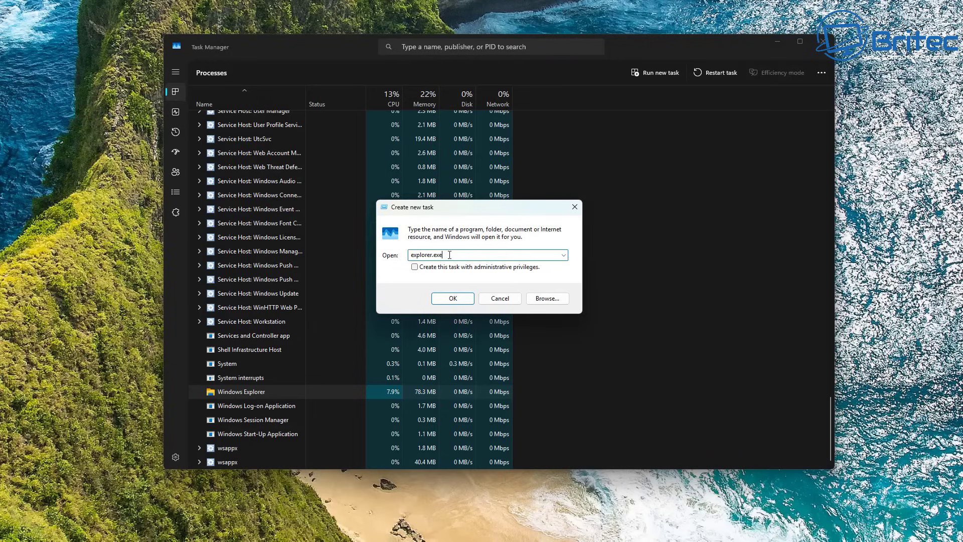
left_click(414, 267)
left_click(456, 299)
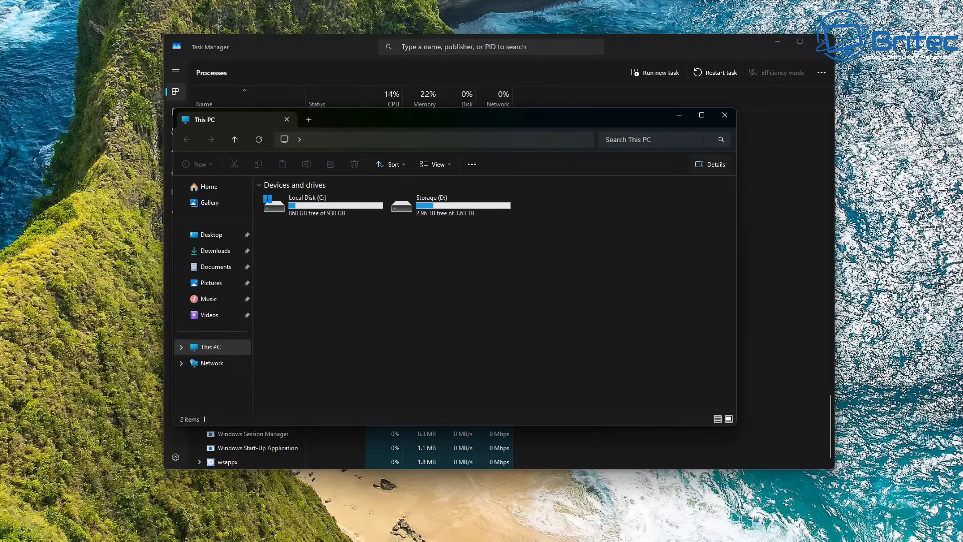
left_click(725, 116)
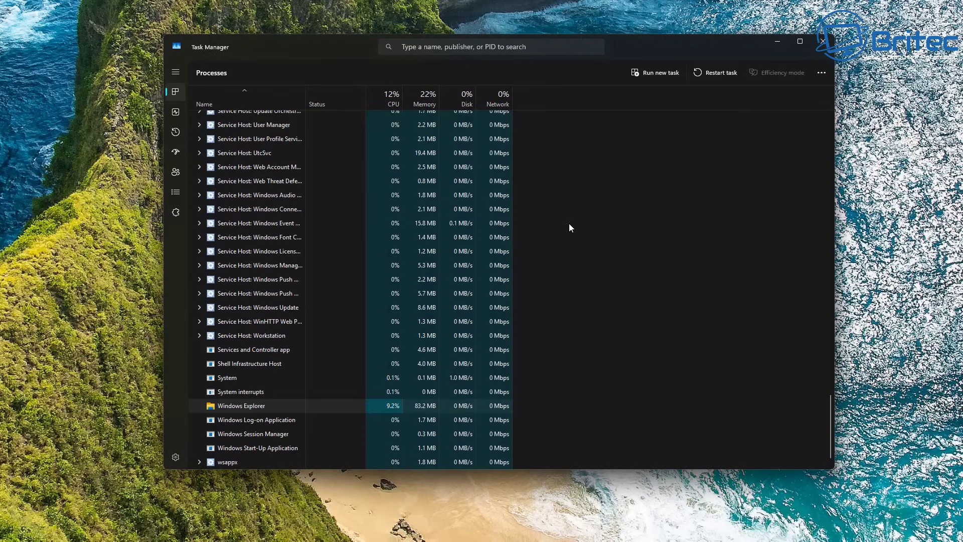
left_click(653, 74)
Step: Launch cmd as an administrator task from Task Manager, then minimise Task Manager
left_click_drag(286, 52, 527, 173)
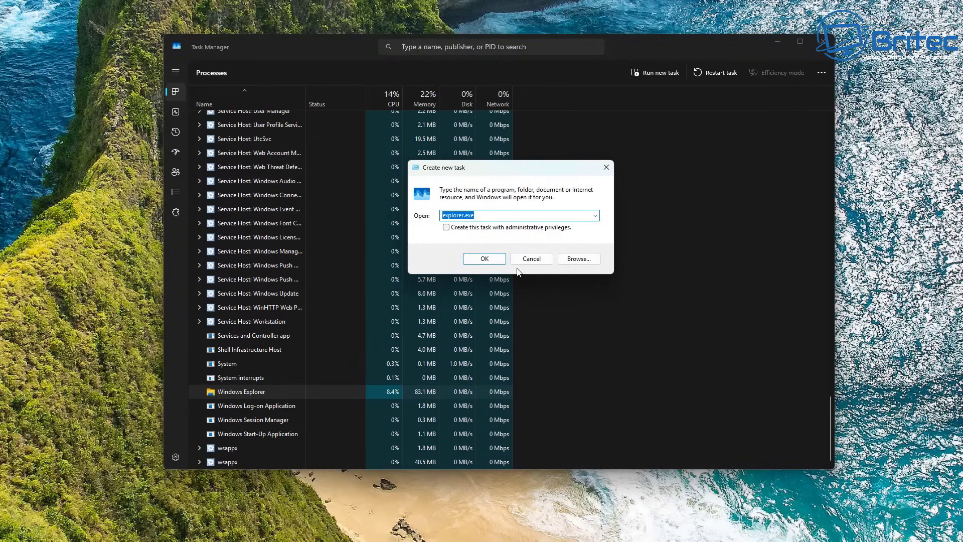
type("cm")
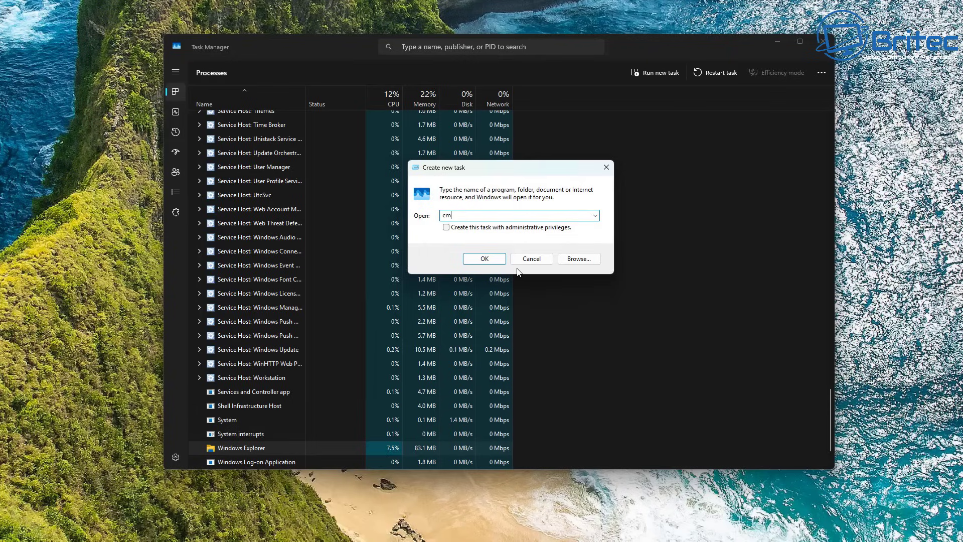
type("d")
left_click(446, 227)
left_click(489, 259)
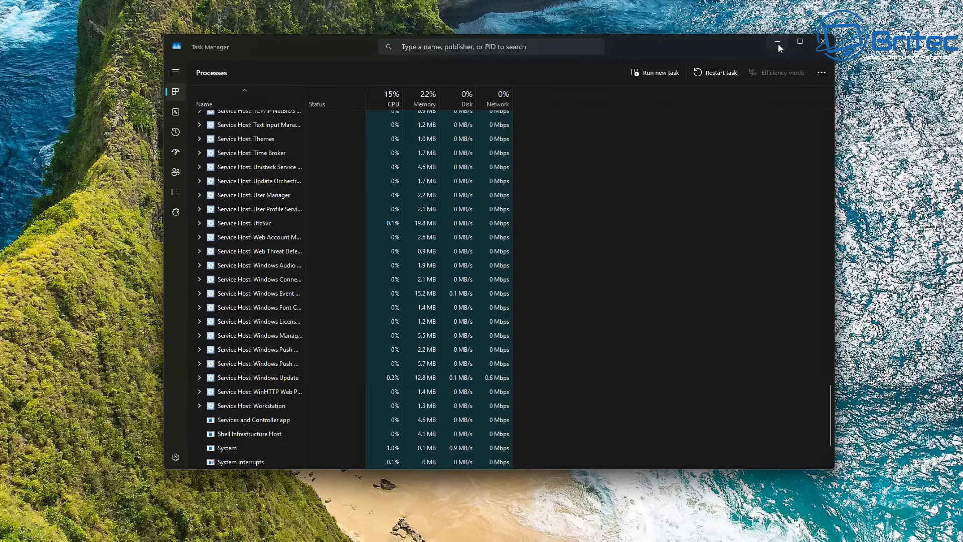
left_click(778, 43)
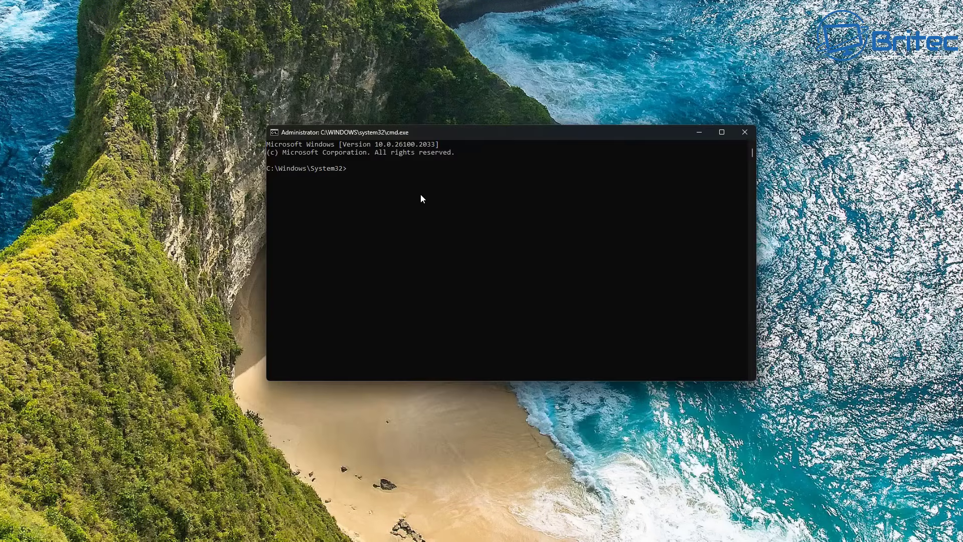
Step: Run sfc /scannow at the administrator Command Prompt
type("sfc ")
type("/scannow")
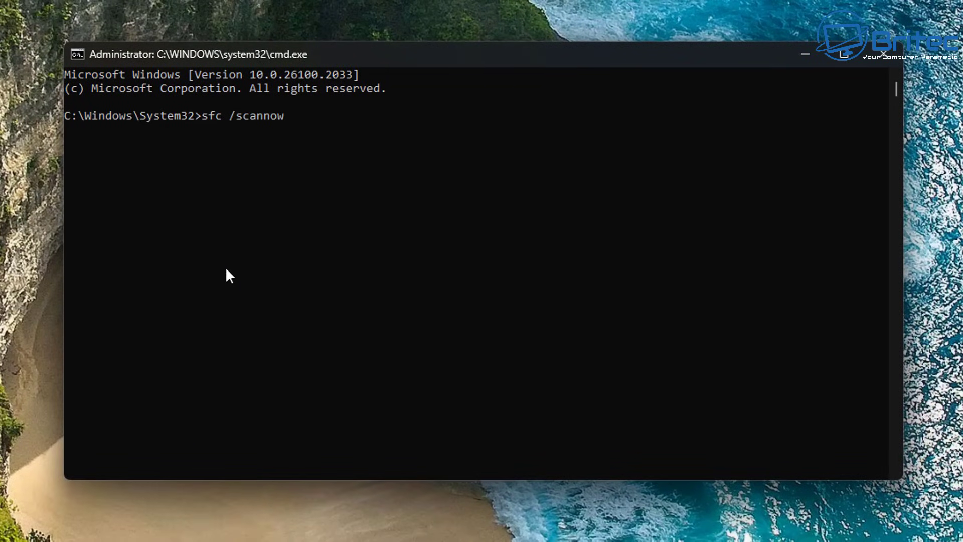
key("Return")
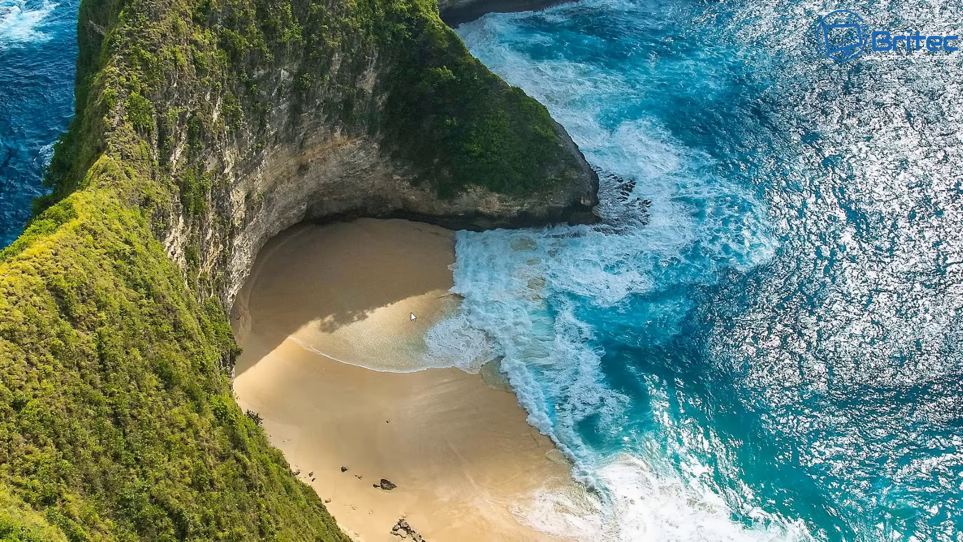
Step: Launch powershell as an administrator task from Task Manager and bring its window fully onscreen
key("ctrl+shift+Escape")
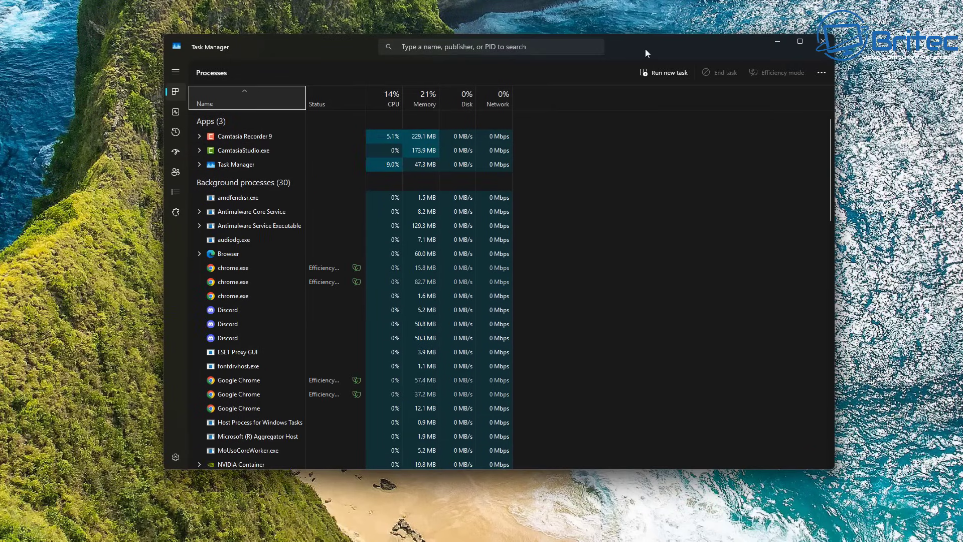
left_click_drag(645, 49, 661, 58)
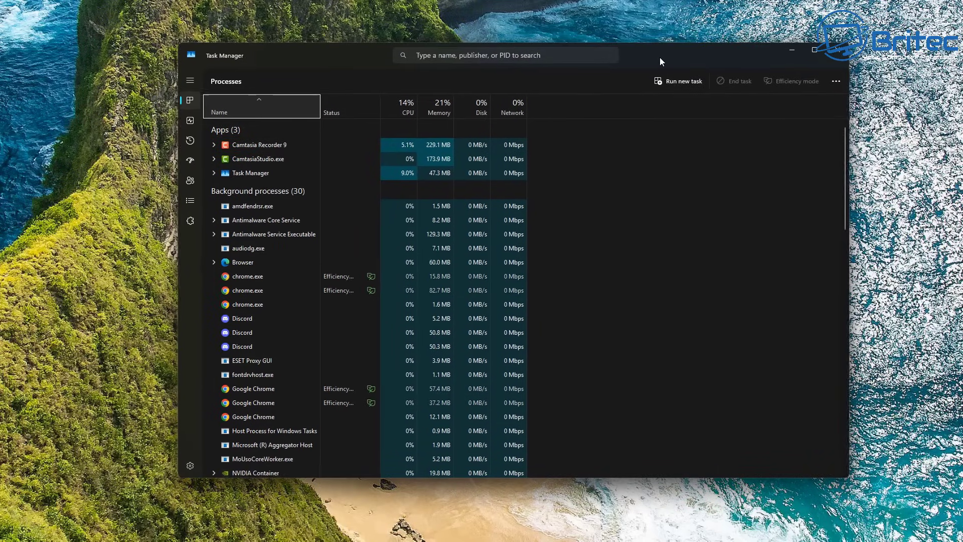
left_click(682, 83)
left_click_drag(303, 60, 501, 177)
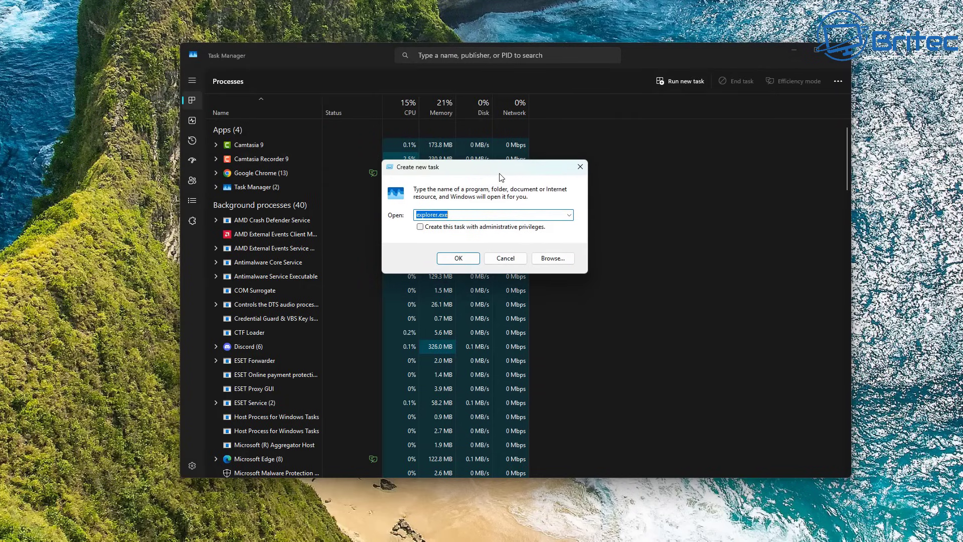
type("powers")
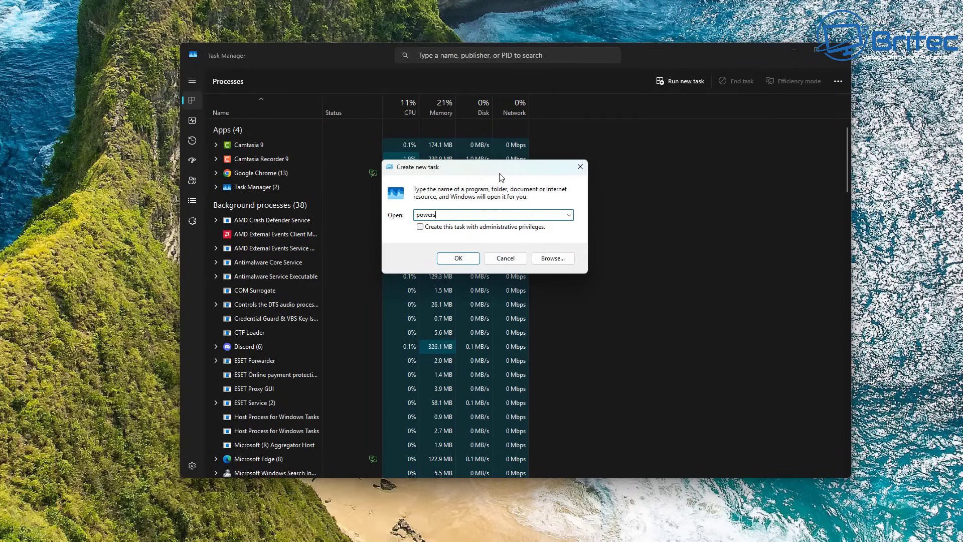
type("hell")
left_click(419, 226)
left_click(458, 258)
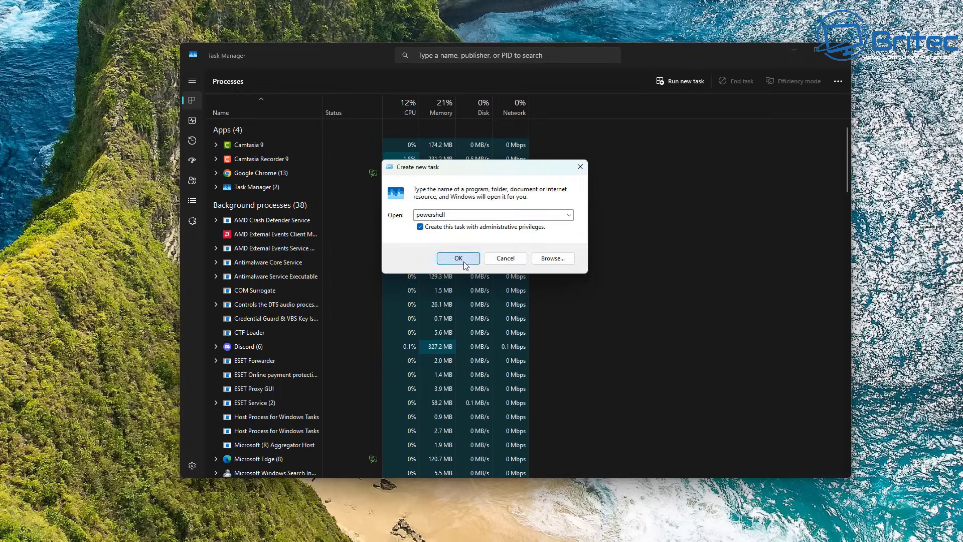
left_click_drag(150, 1, 625, 59)
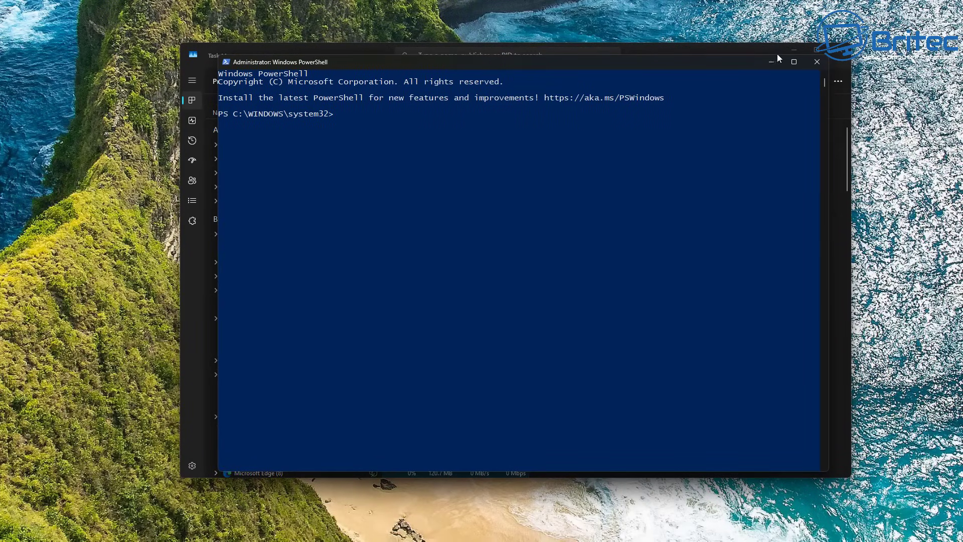
Step: Run the ShellExperienceHost re-register command, then Get-AppXPackage | Foreach Add-AppxPackage for all packages
left_click(792, 50)
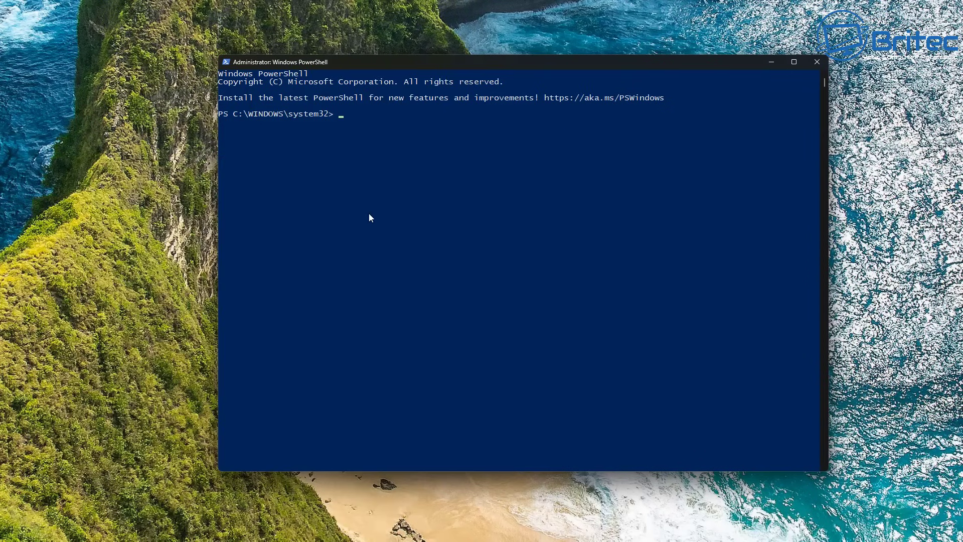
type("Get-AppxPackage Microsoft.Windows.ShellExperienceHost | foreach {Add-AppxPackage -register \"$($_.InstallLocation)\\appxmanifest.xml\" -DisableDevelopmentMode}")
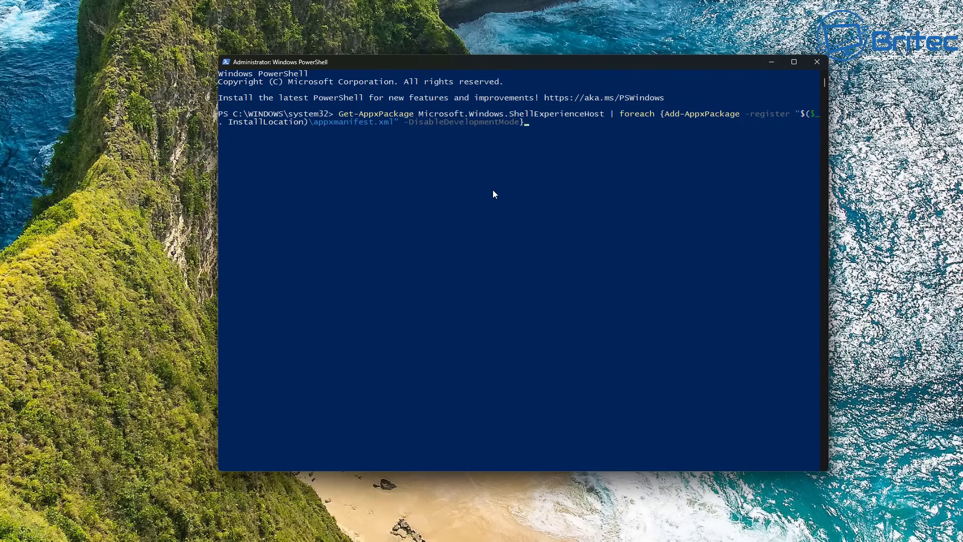
key("Return")
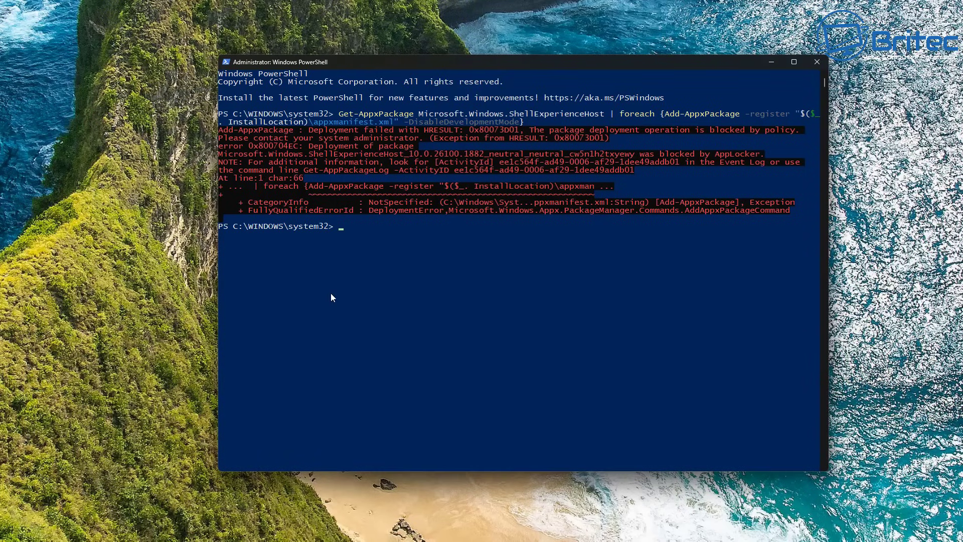
right_click(334, 292)
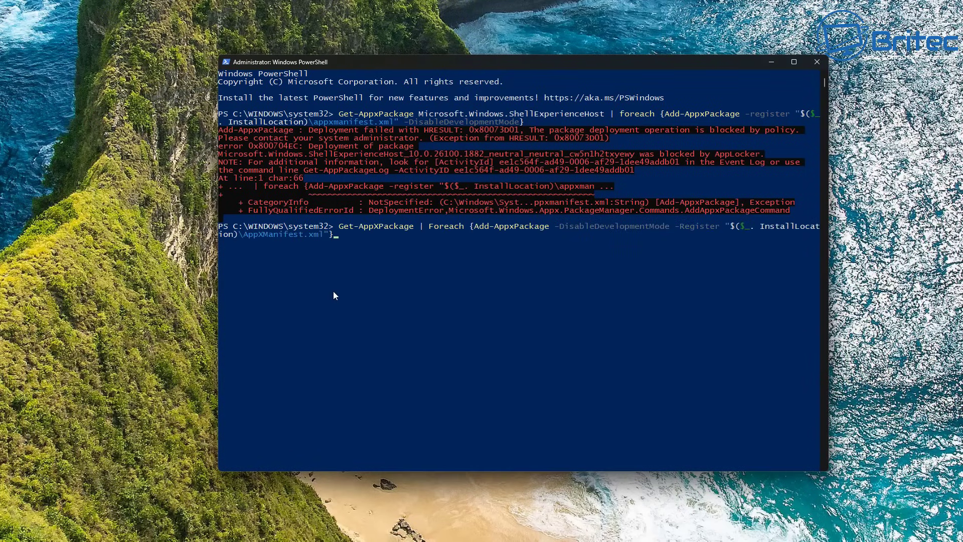
key("Return")
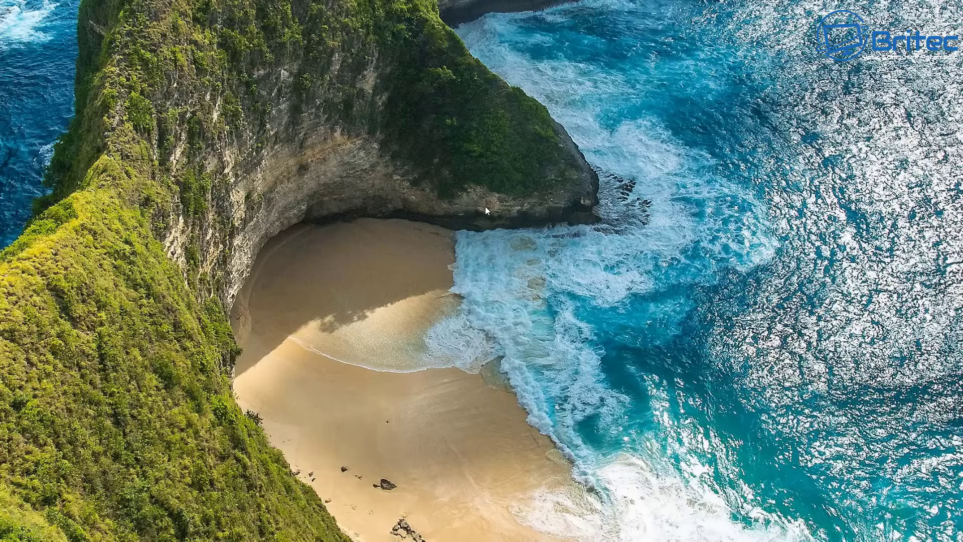
Step: Open Settings through the desktop's Personalise option and go to System > Recovery
right_click(486, 207)
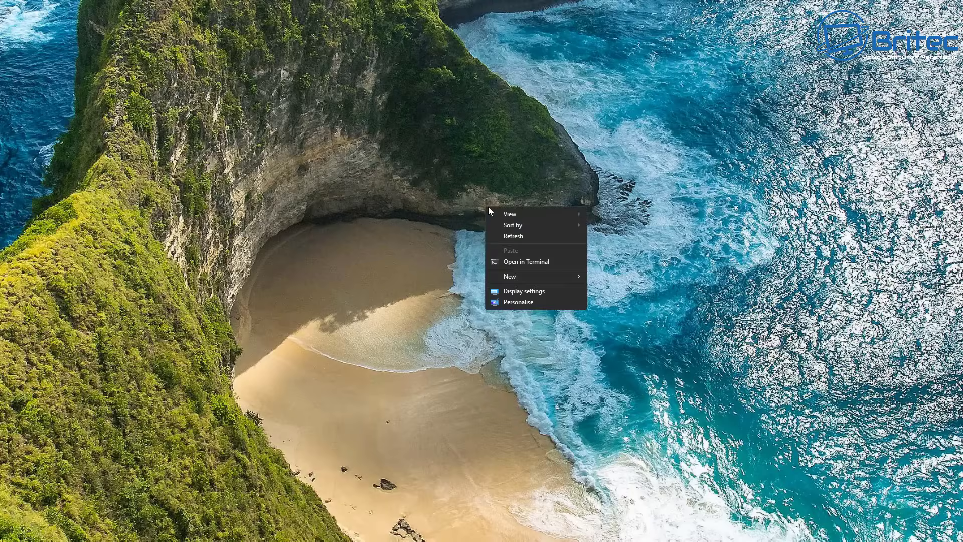
left_click(528, 302)
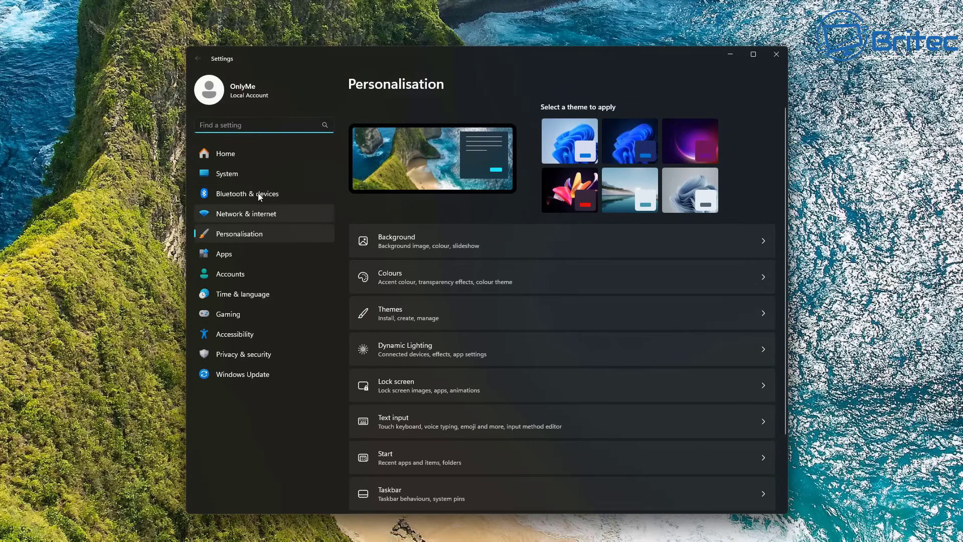
left_click(245, 173)
scroll(576, 357, "down", 2)
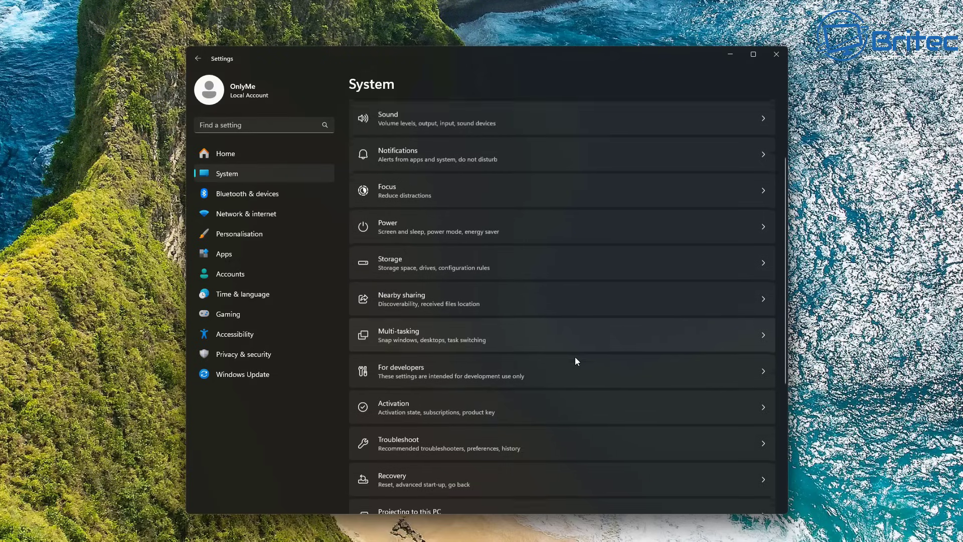
scroll(575, 360, "down", 1)
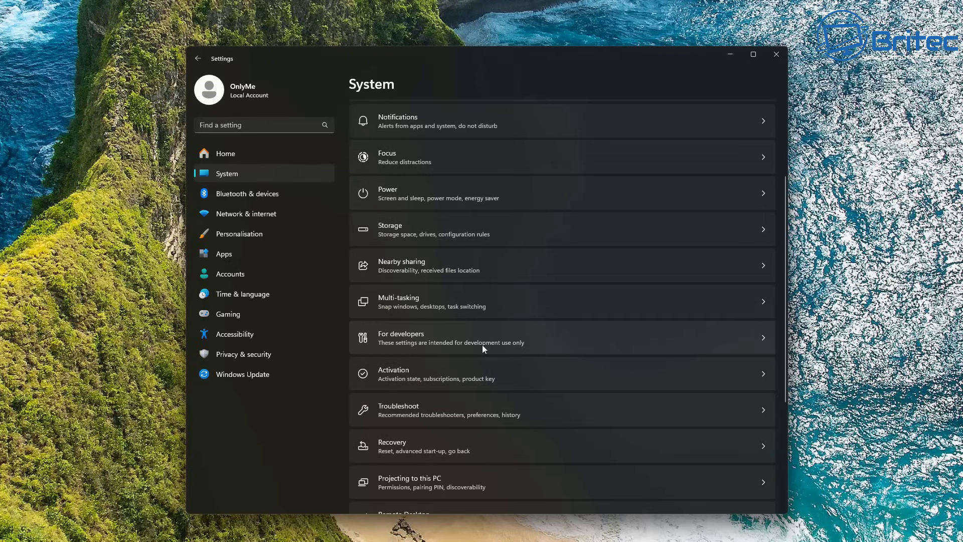
scroll(473, 399, "down", 2)
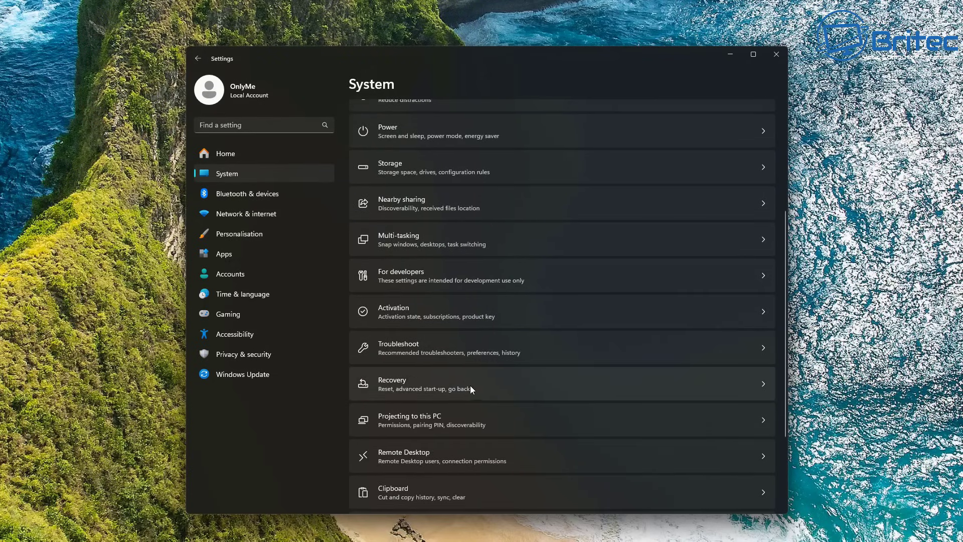
left_click(470, 386)
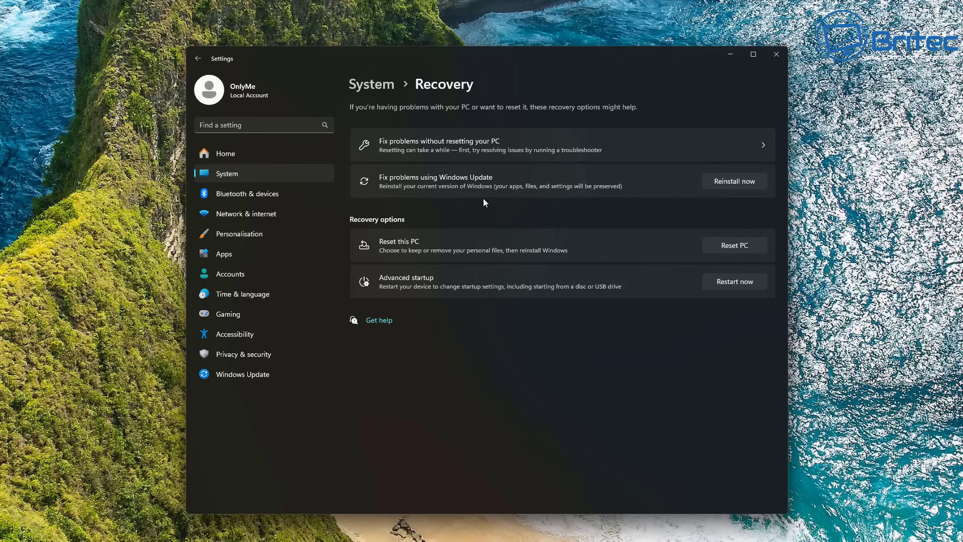
Step: Reinstall Windows via Windows Update, restarting automatically 15 minutes after installation
left_click(742, 183)
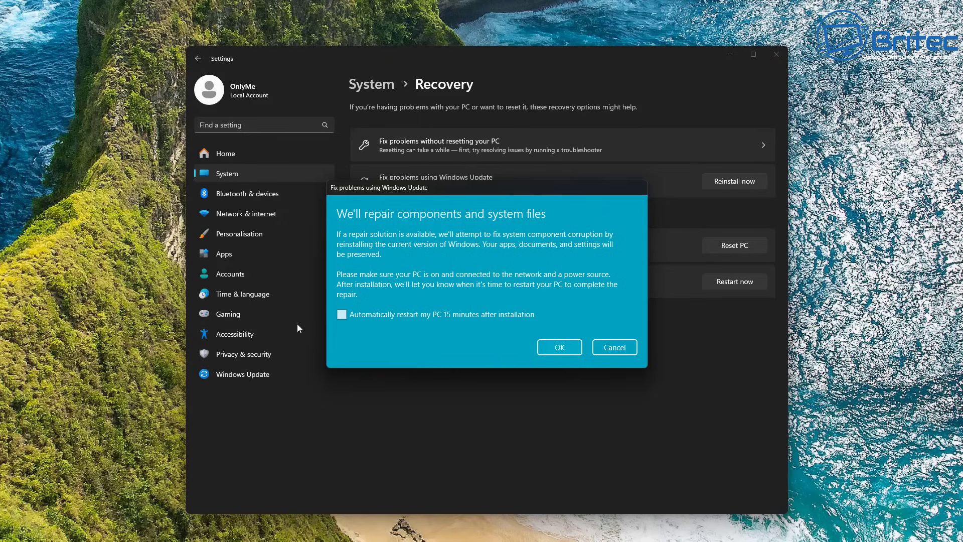
left_click(344, 316)
left_click(556, 346)
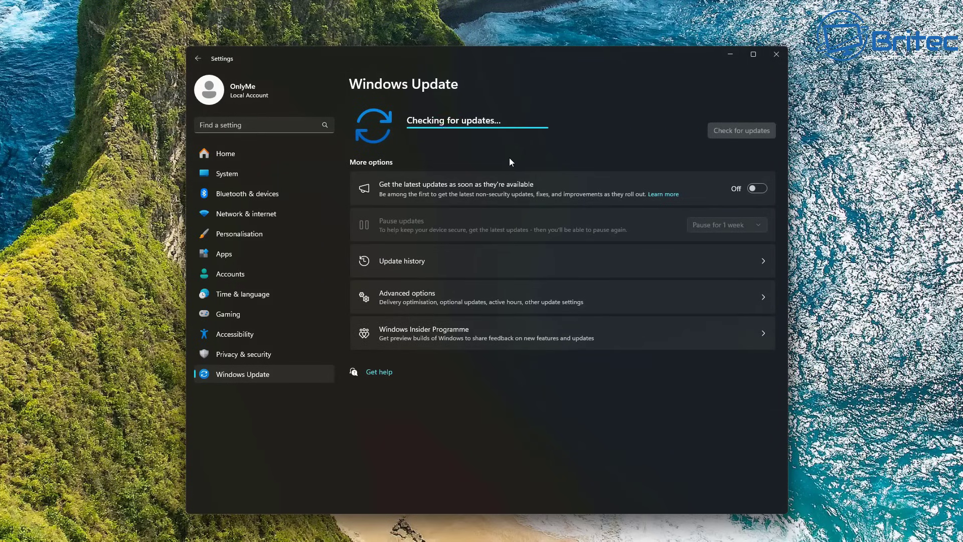
Step: Choose Not now on the 'It's almost time to restart' prompt and close Settings
left_click(928, 211)
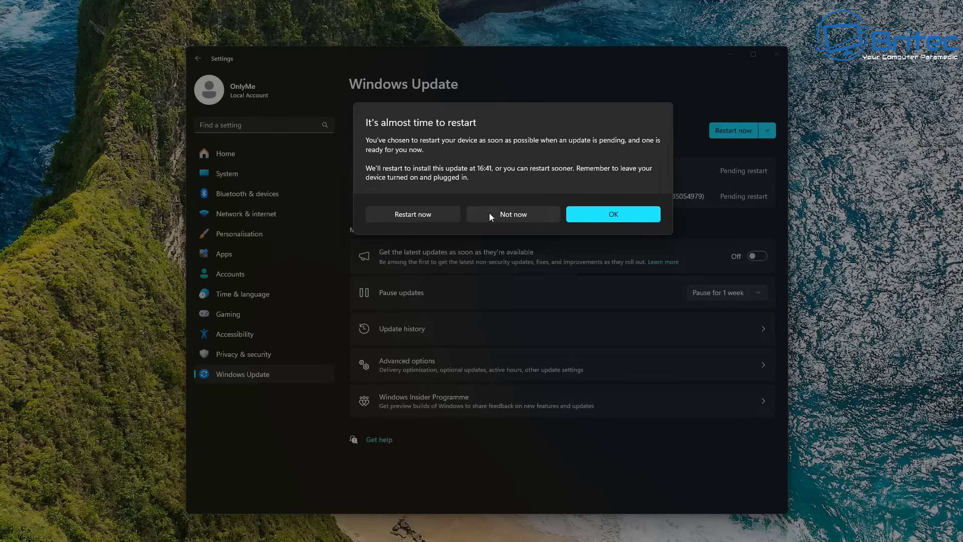
left_click(517, 216)
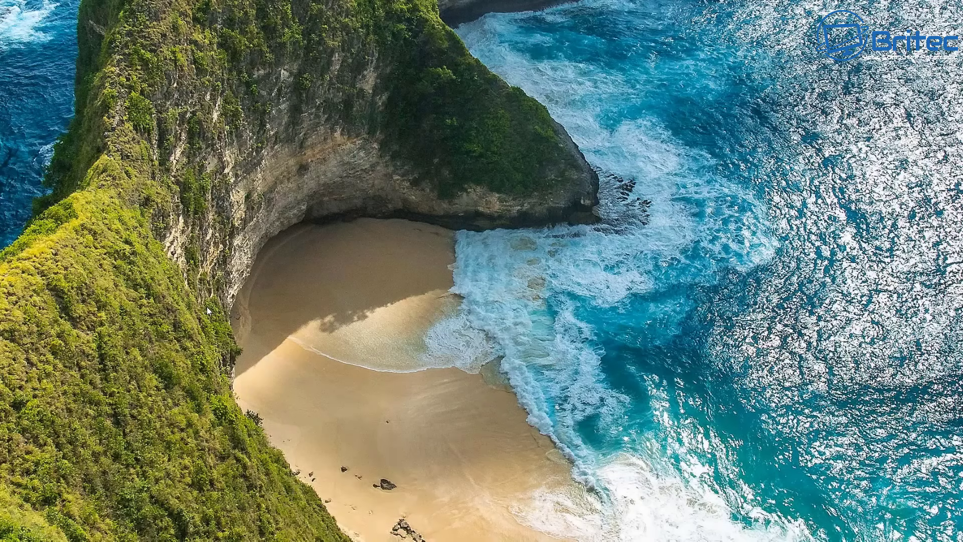
Step: Check and close Task Manager, then reopen Settings from desktop Personalise on the System page
key("ctrl+shift+Escape")
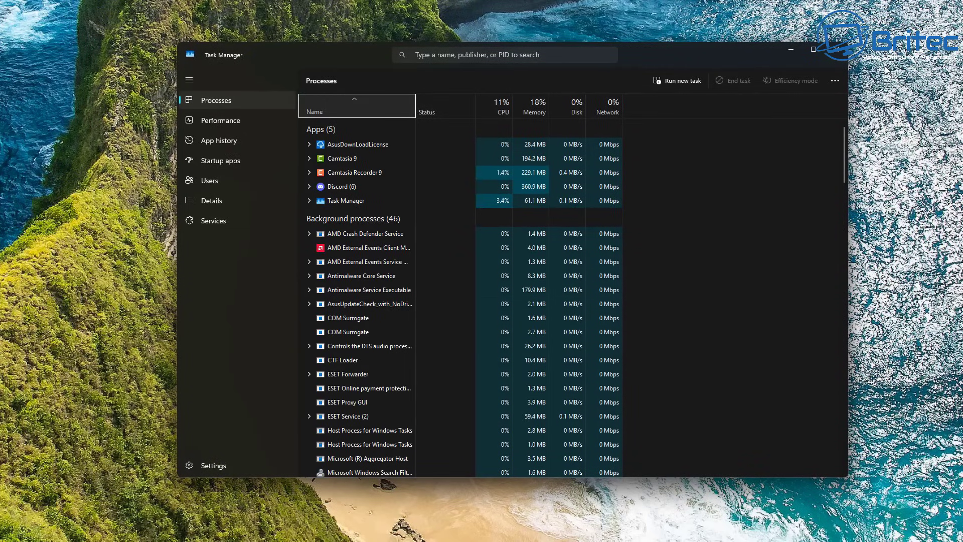
left_click(835, 49)
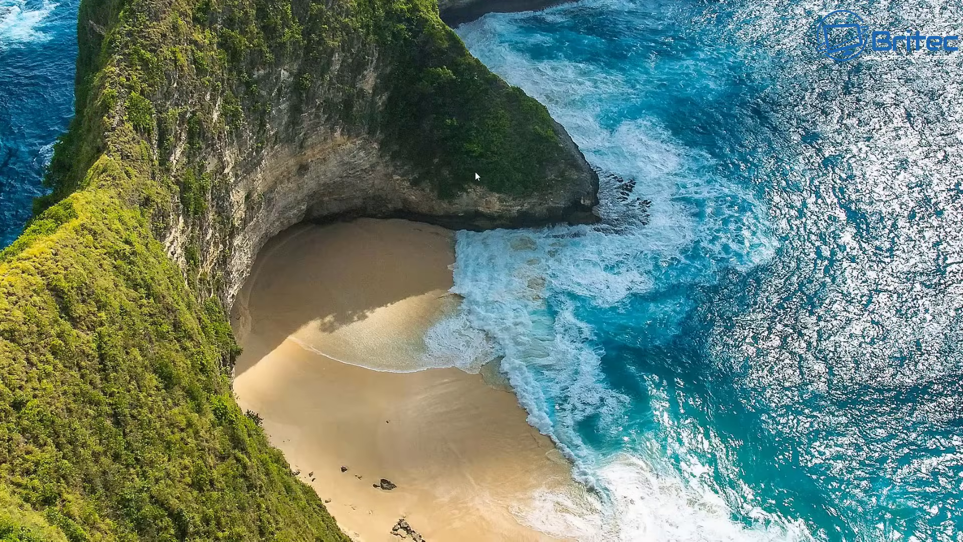
right_click(479, 194)
left_click(489, 275)
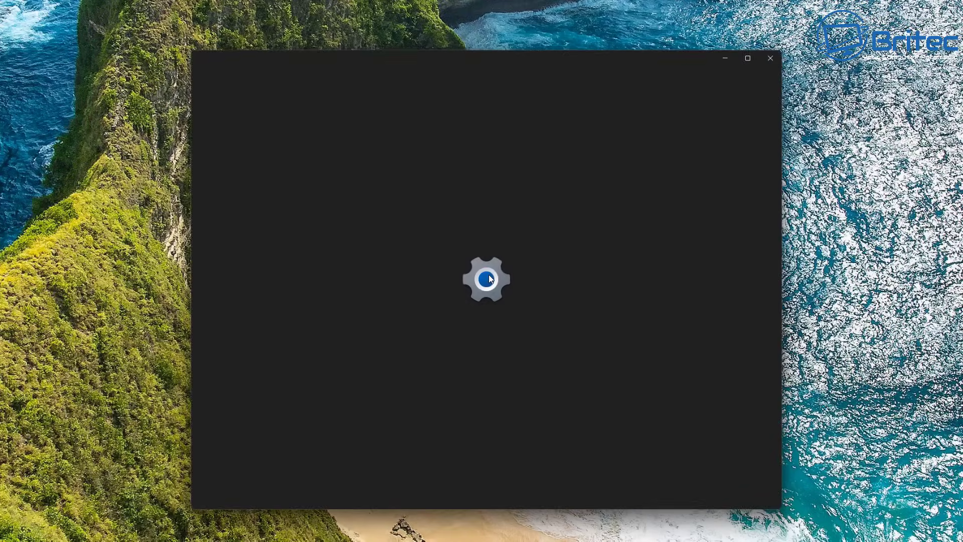
left_click(228, 177)
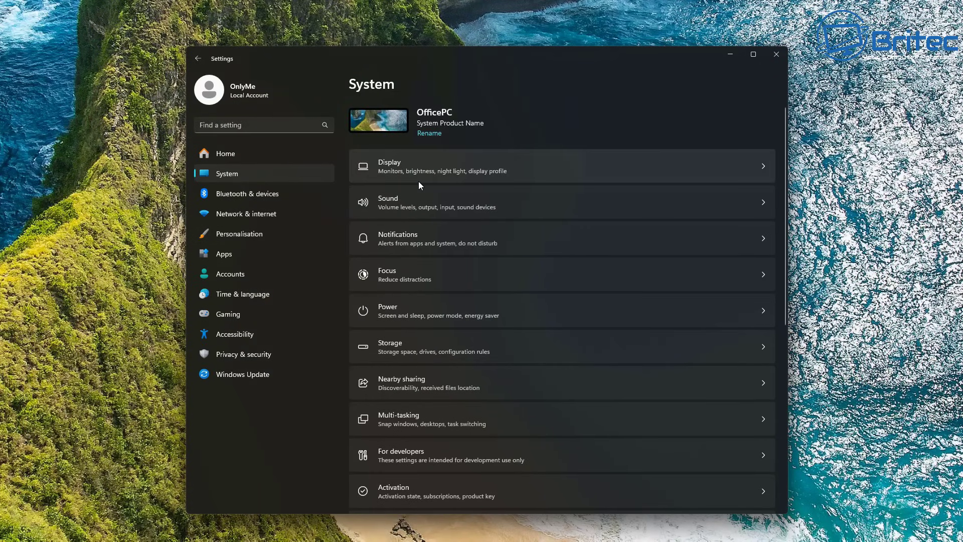
scroll(434, 444, "down", 2)
Step: Reset this PC with Keep my files and Cloud download, continuing past the recent-update warning
left_click(431, 444)
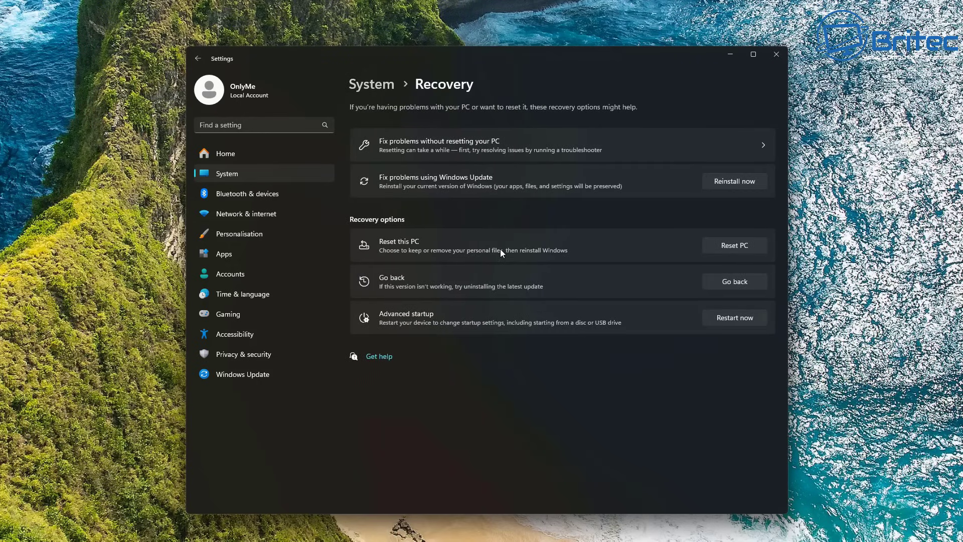
left_click(743, 239)
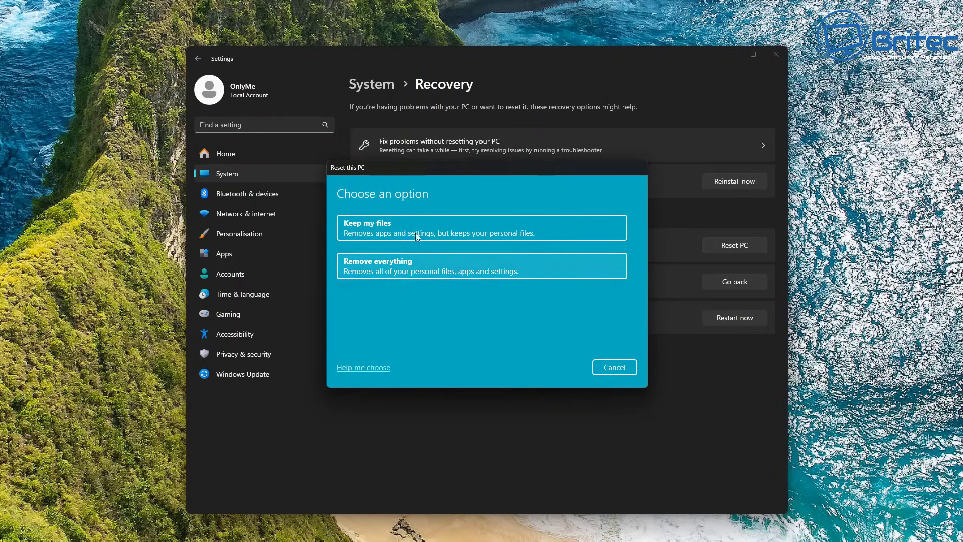
left_click(448, 220)
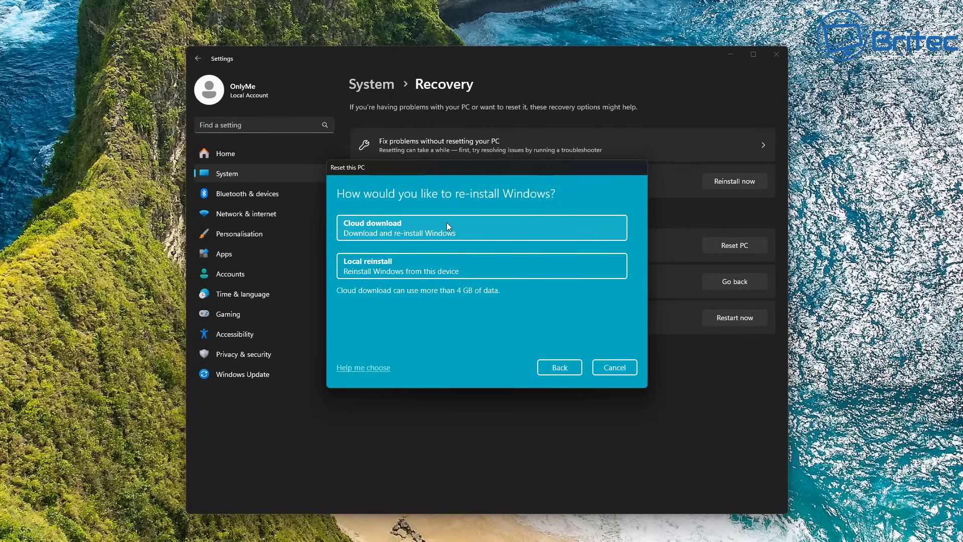
left_click(447, 224)
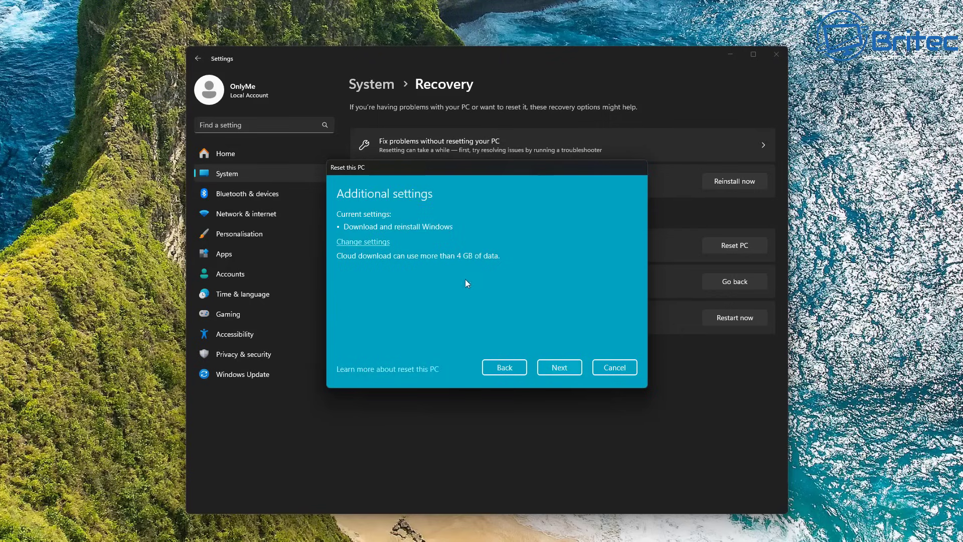
left_click(569, 368)
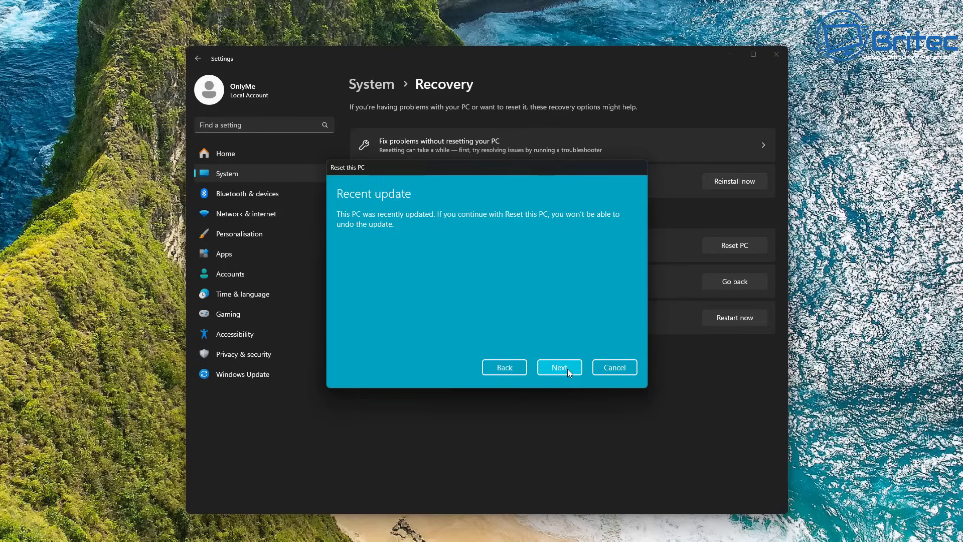
left_click(567, 368)
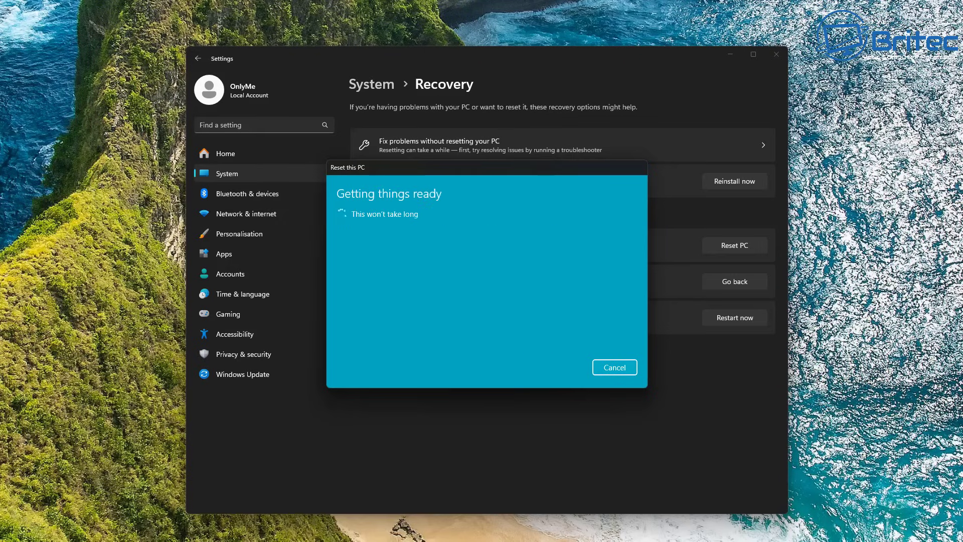